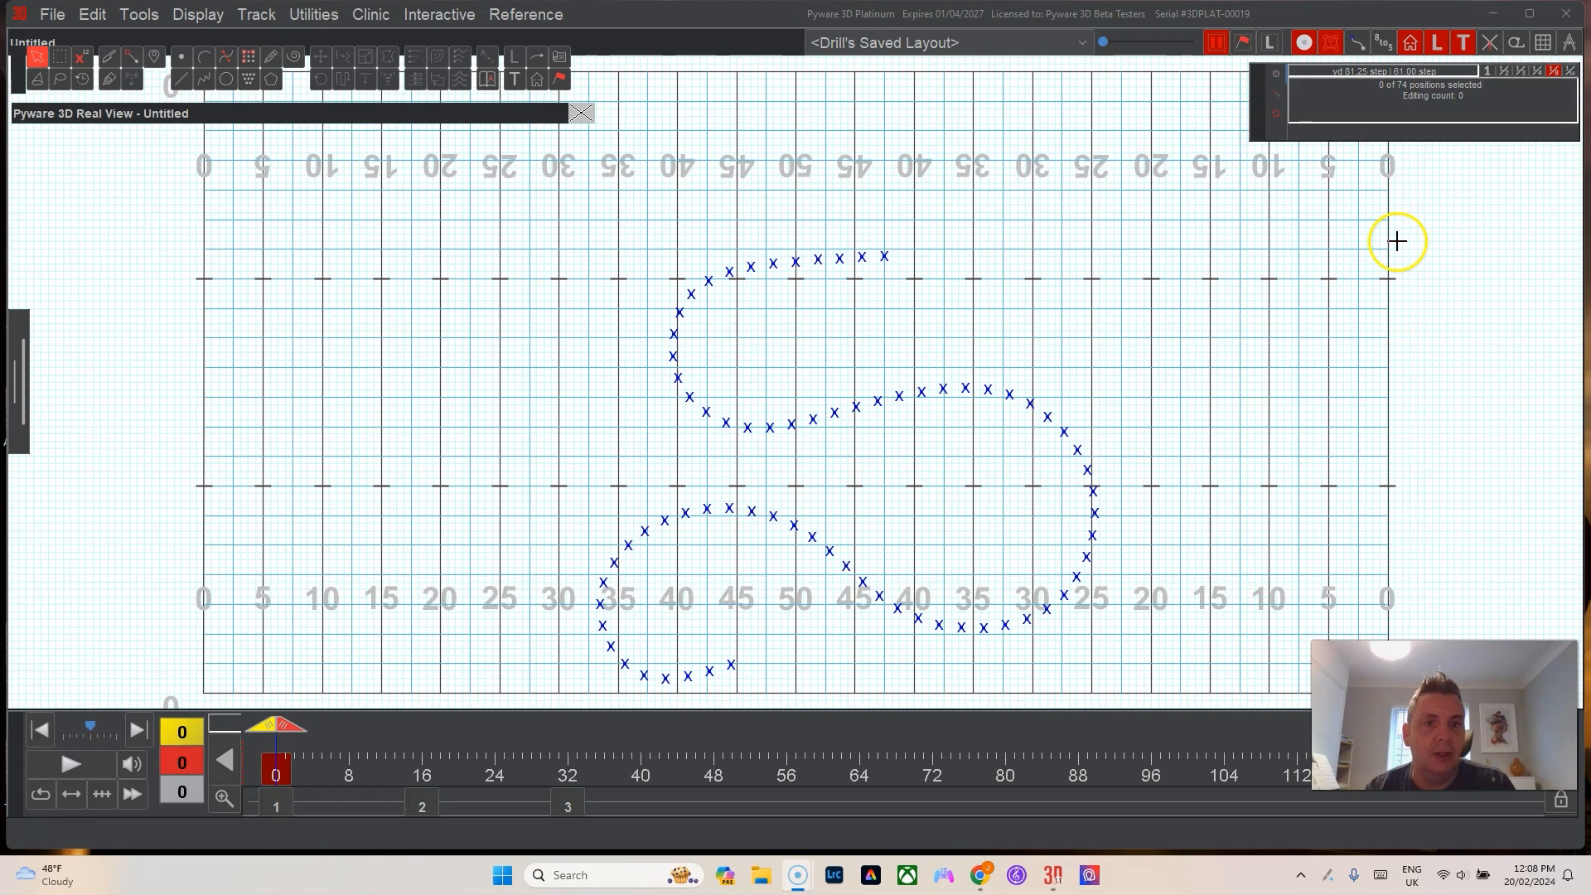
Activate Fast Edit and select all performers of the curved form at count 0.
left_click(1335, 47)
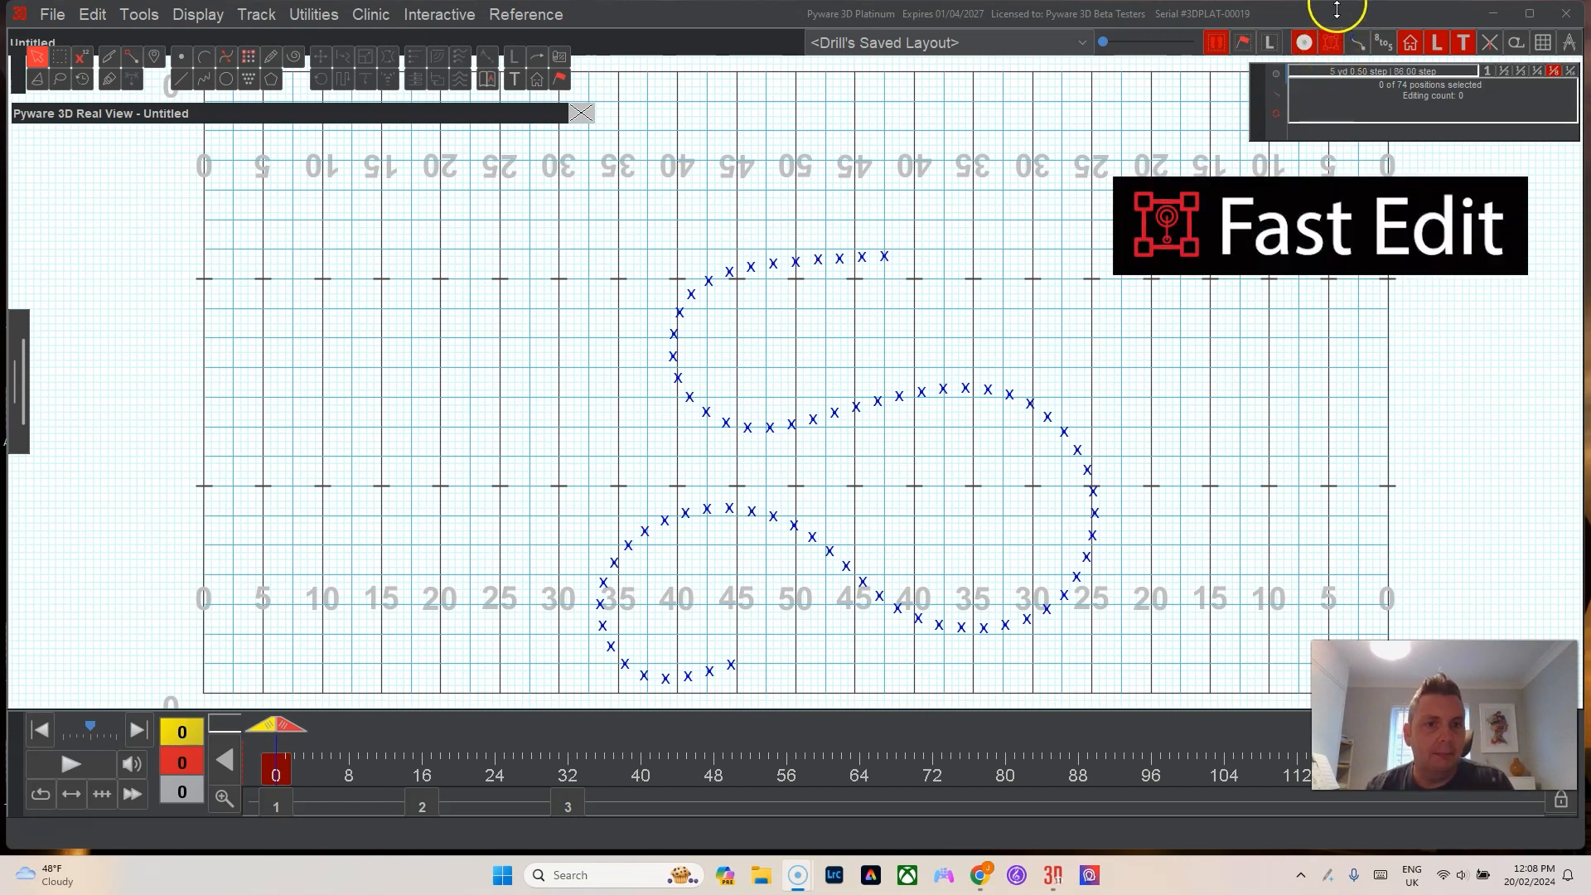
left_click(1335, 53)
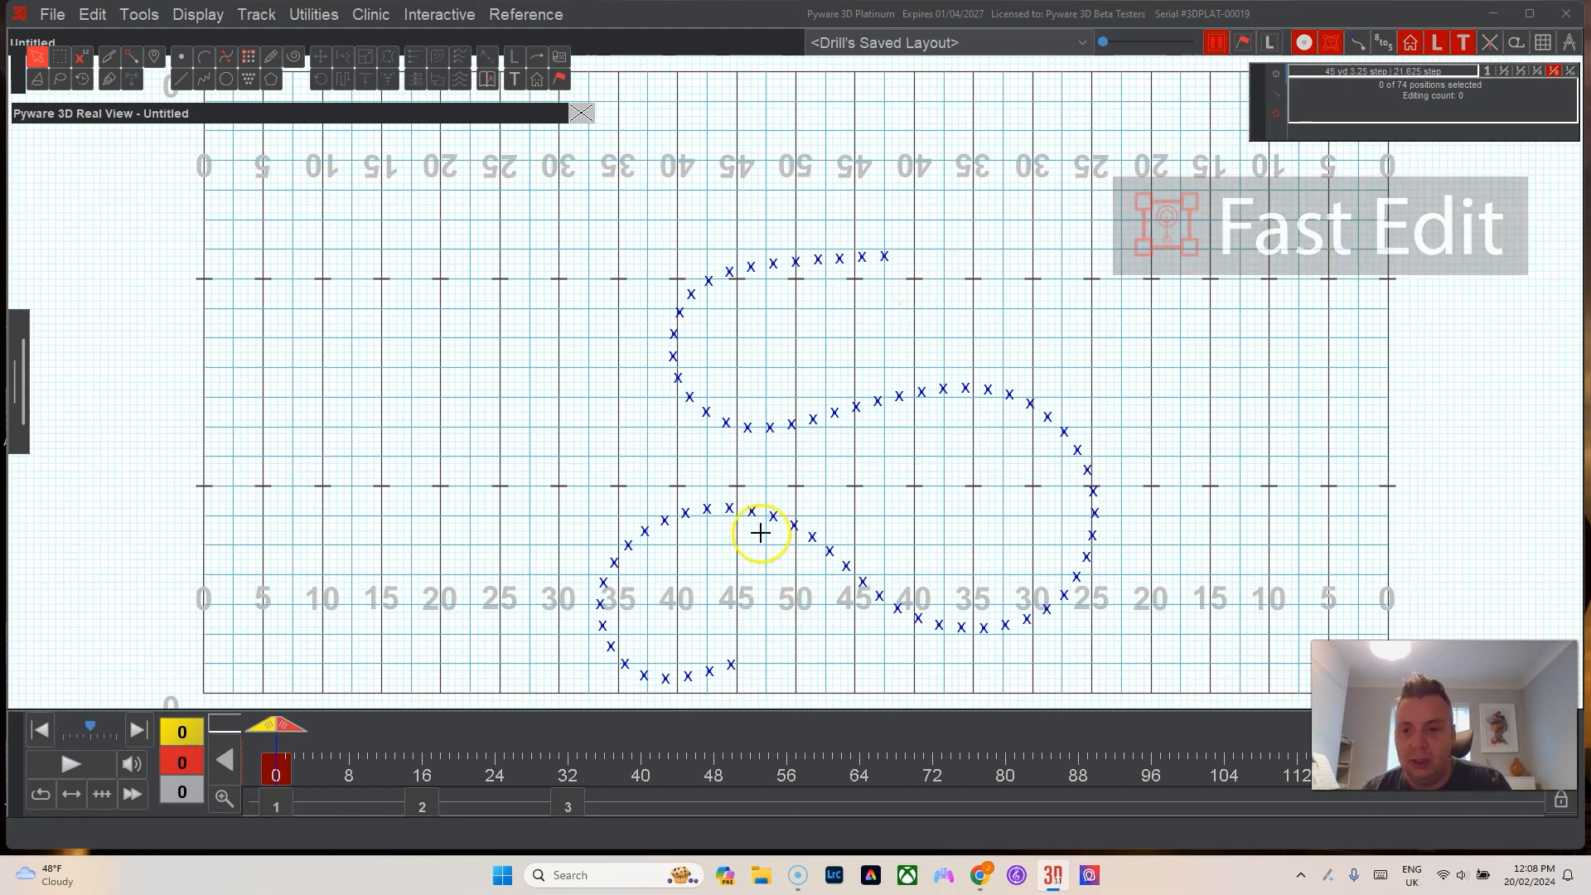
left_click_drag(841, 356, 908, 456)
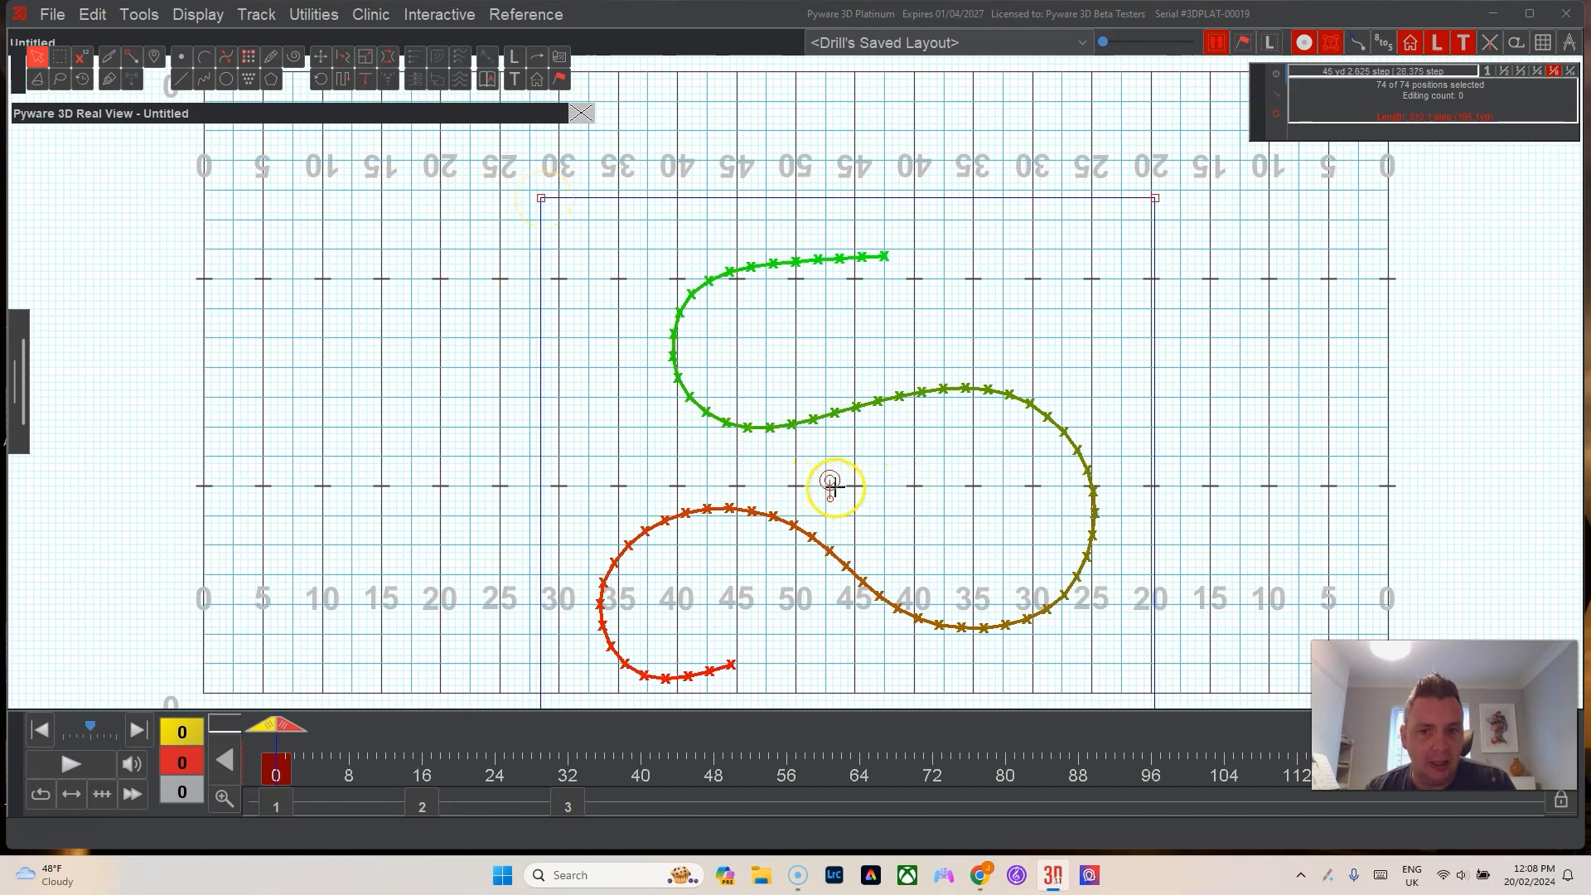
Stretch the selected form by its upper corner handle out to the 20-yard line, and deselect it.
mouse_move(542, 199)
left_mouse_down()
mouse_move(267, 64)
mouse_move(202, 210)
mouse_move(213, 241)
mouse_move(779, 258)
mouse_move(931, 401)
mouse_move(365, 235)
mouse_move(654, 276)
mouse_move(661, 318)
mouse_move(312, 216)
mouse_move(604, 299)
mouse_move(457, 224)
left_mouse_up()
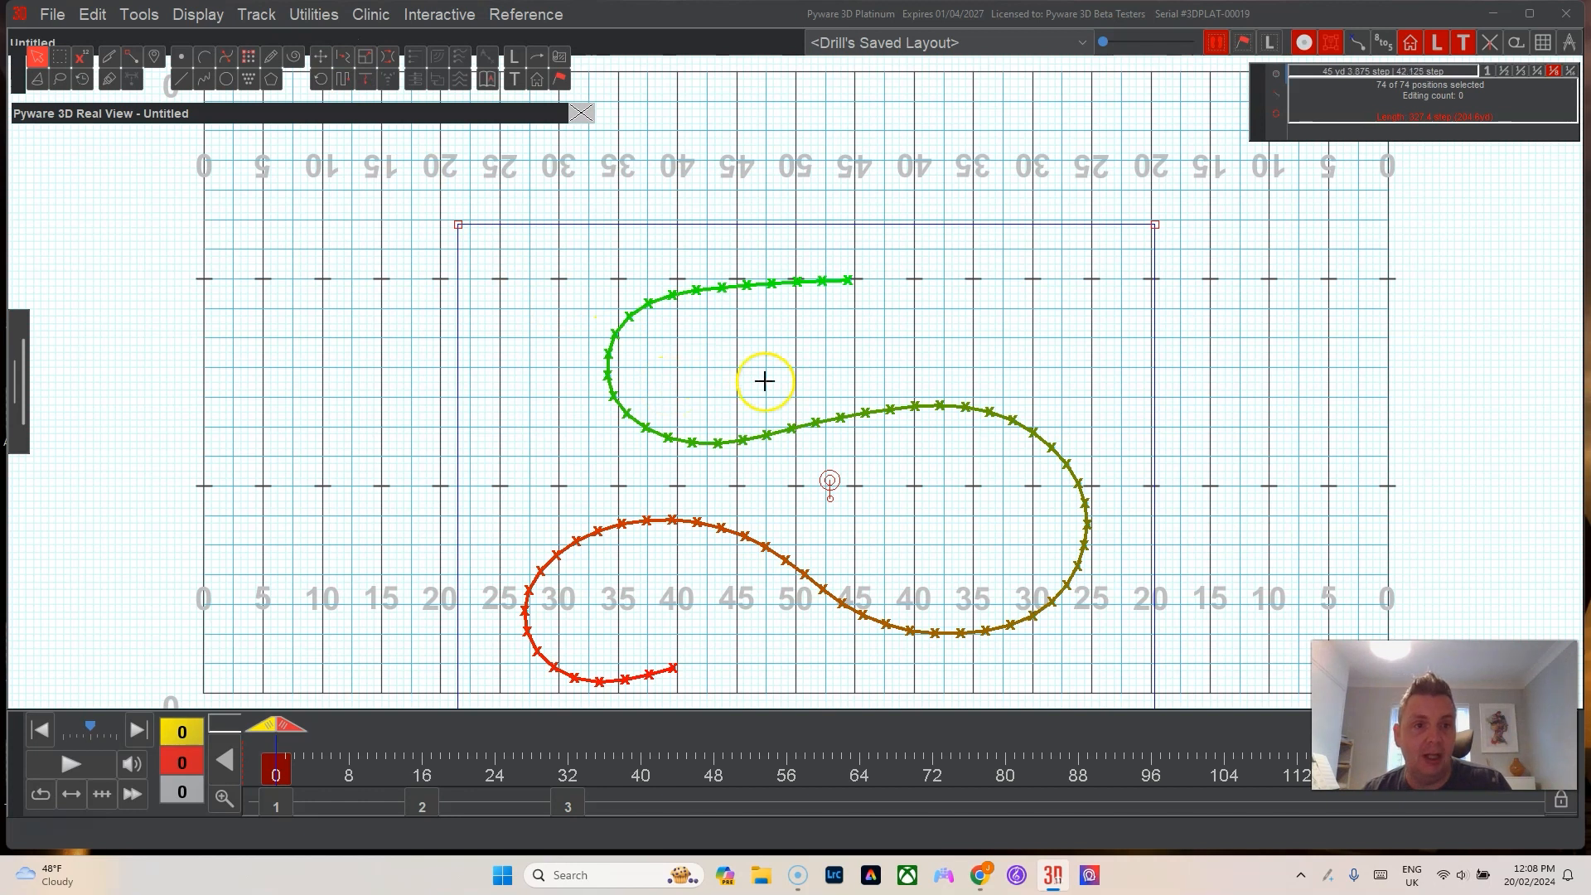
left_click_drag(458, 222, 439, 189)
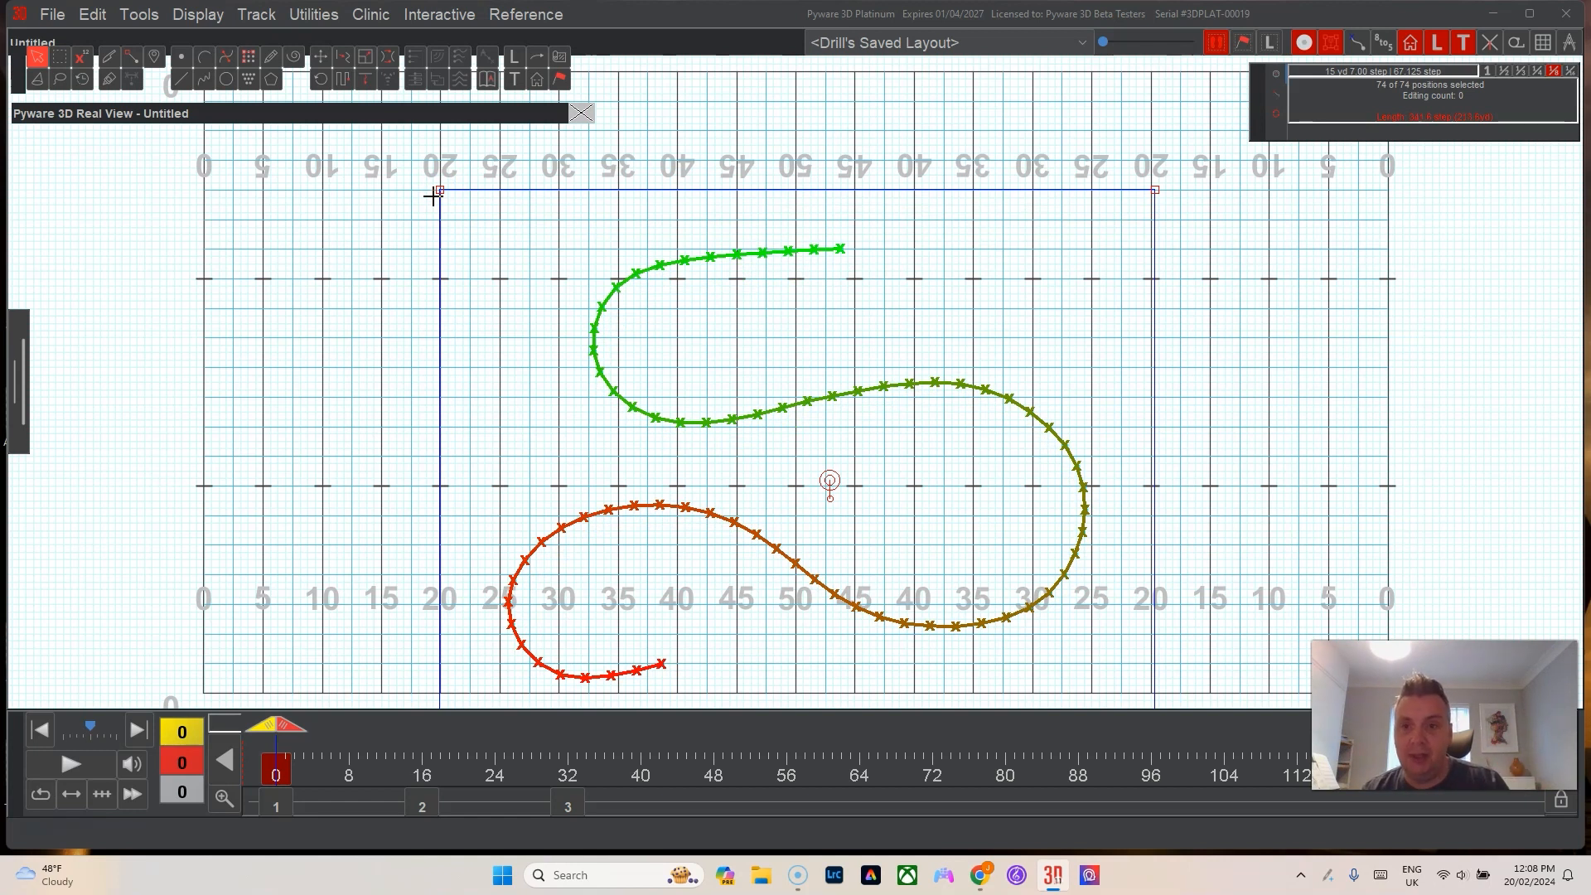
left_click(357, 244)
left_click(382, 265)
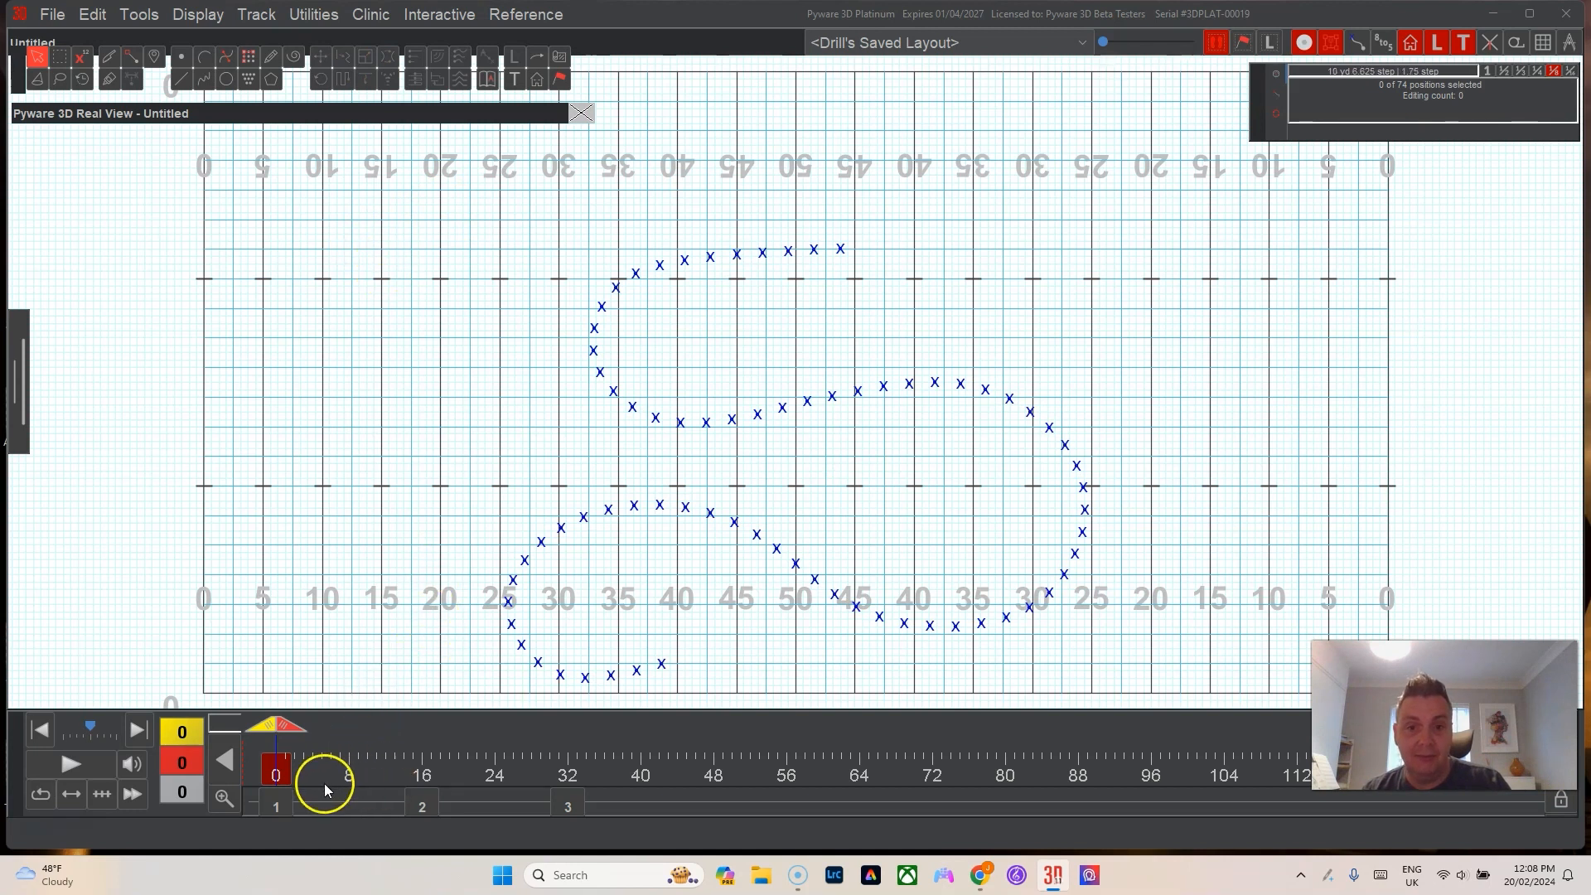
Undo the Fast Edit stretches of the curved form and leave nothing selected.
key("ctrl+a")
left_click(486, 526)
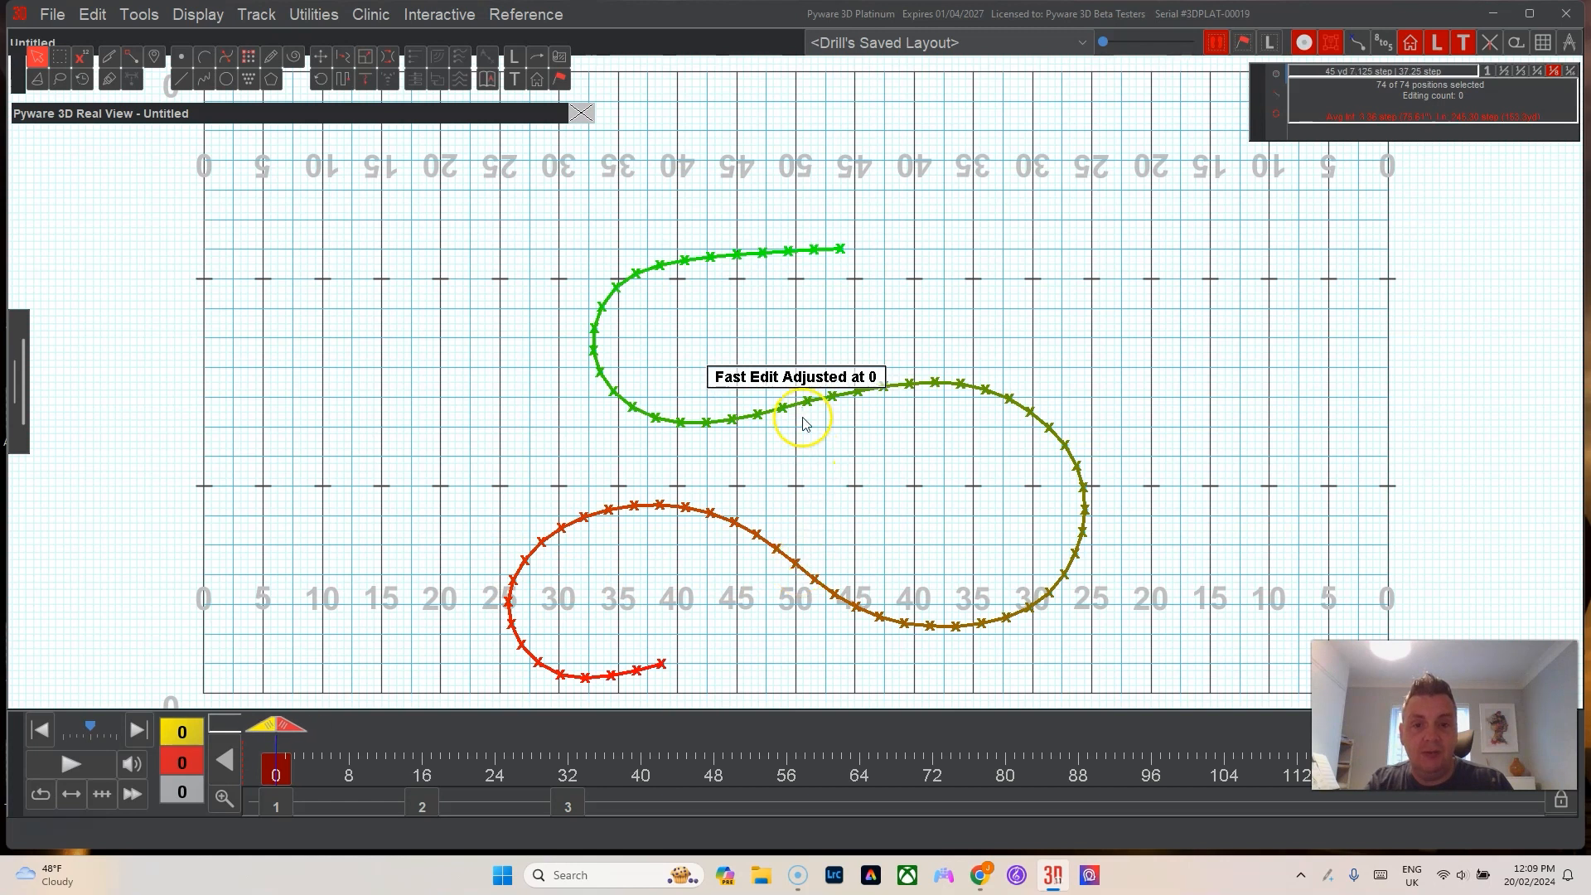
key("ctrl+z")
key("ctrl+z")
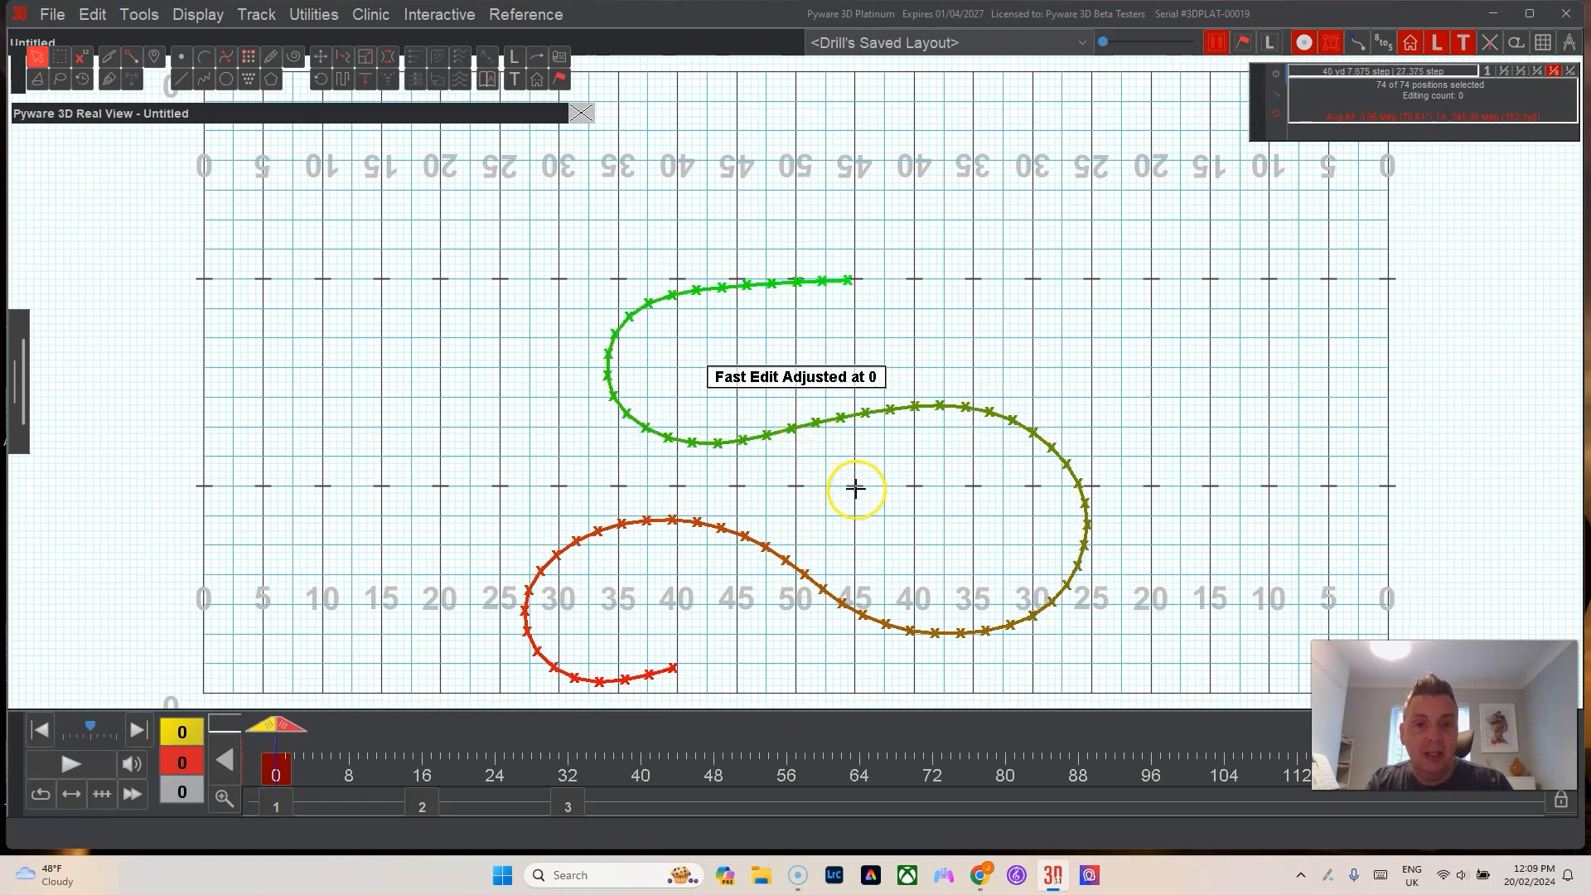
key("ctrl+z")
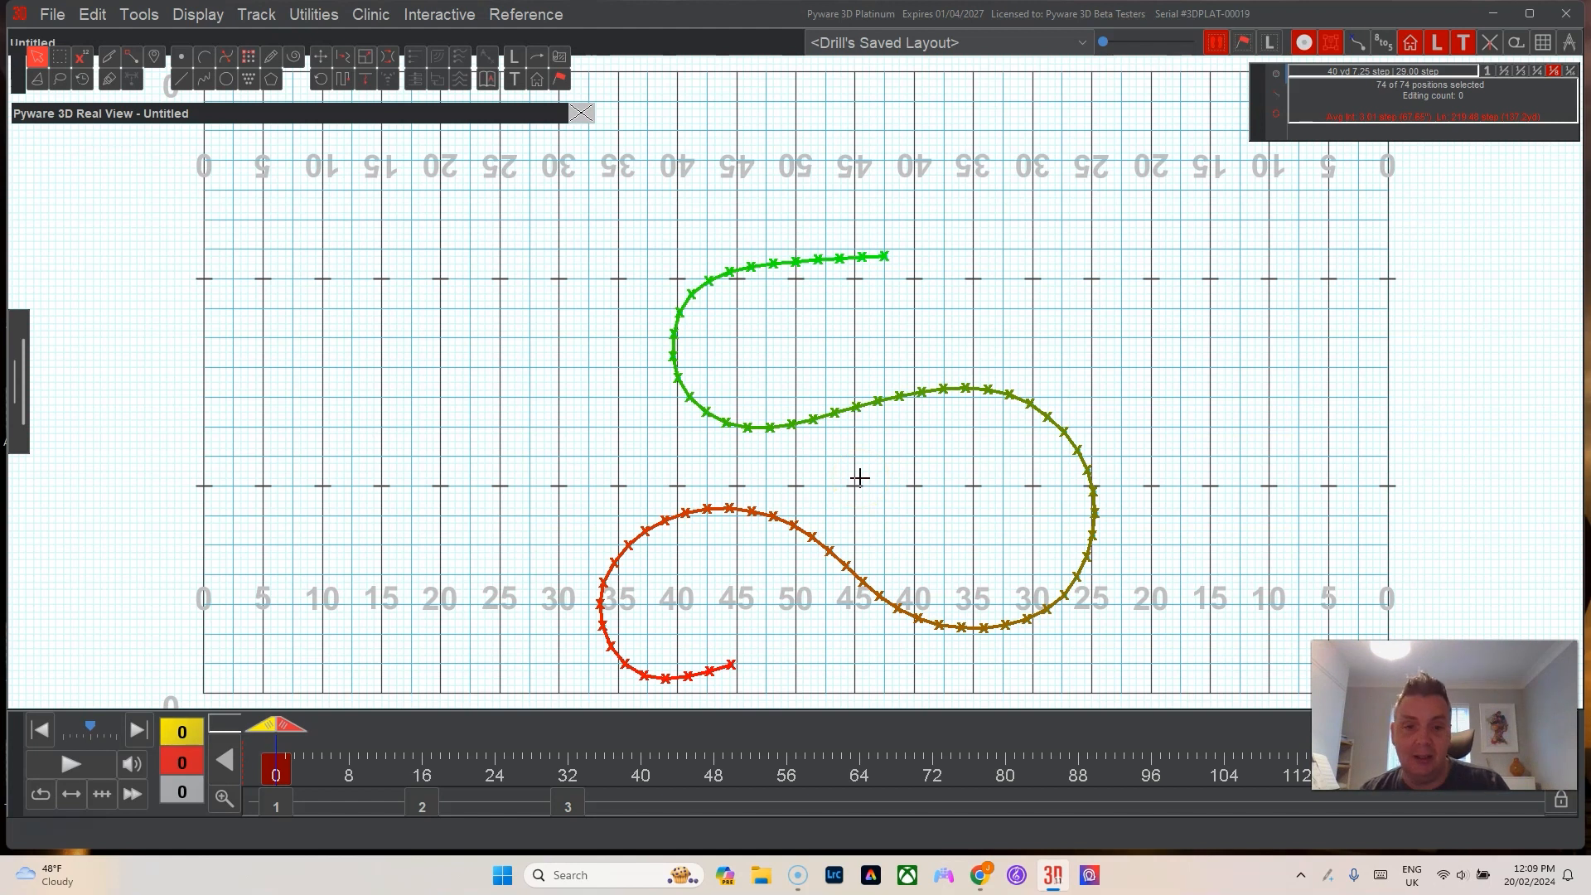
left_click(544, 668)
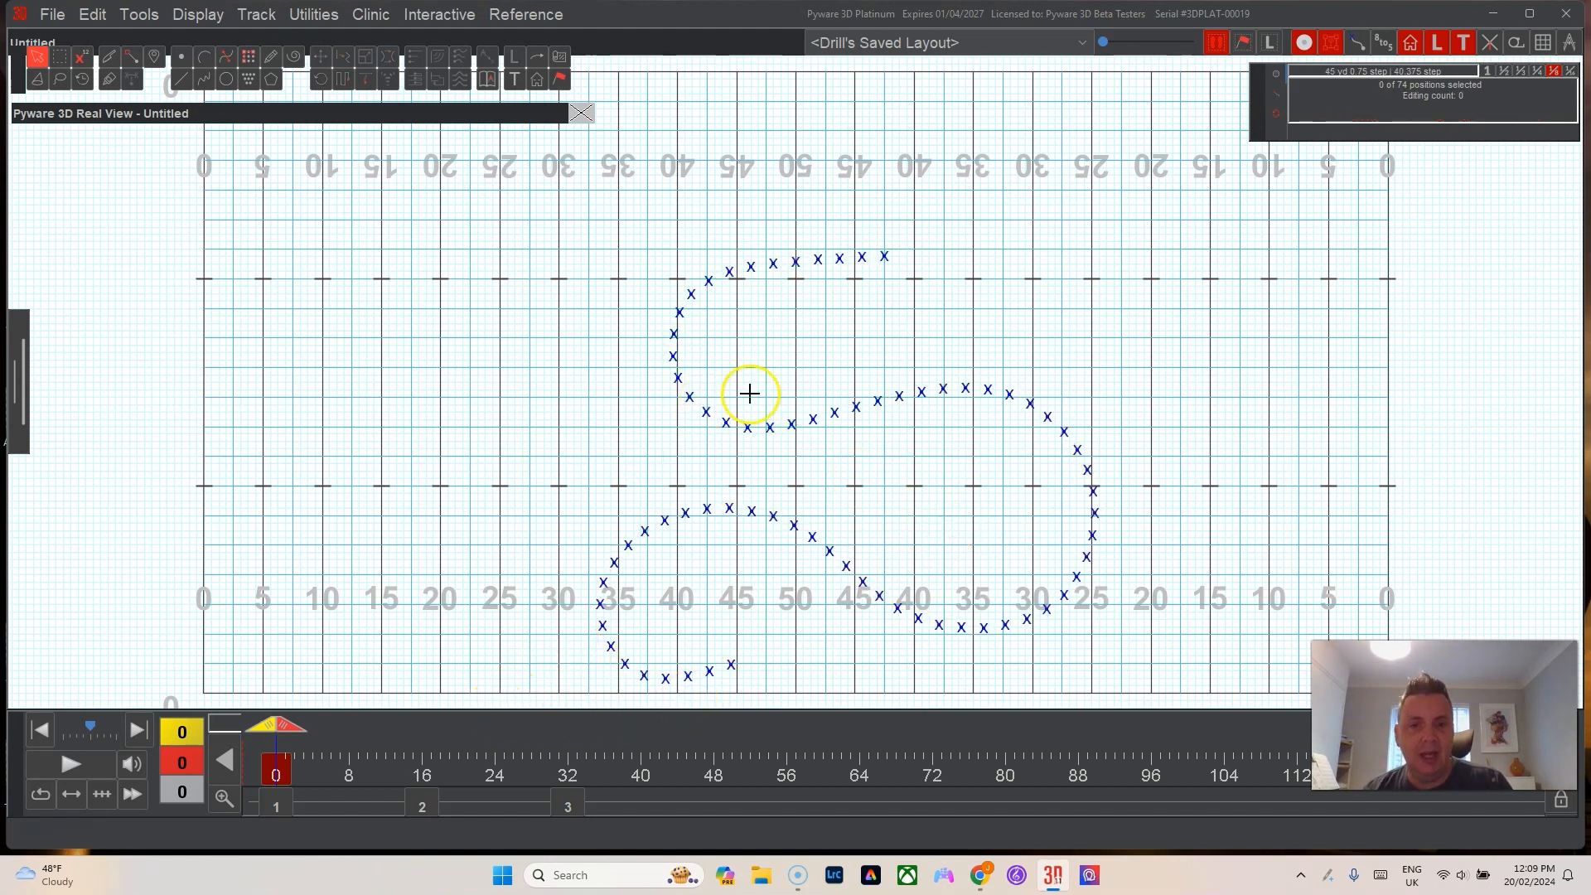
key("ctrl+a")
left_click(700, 667)
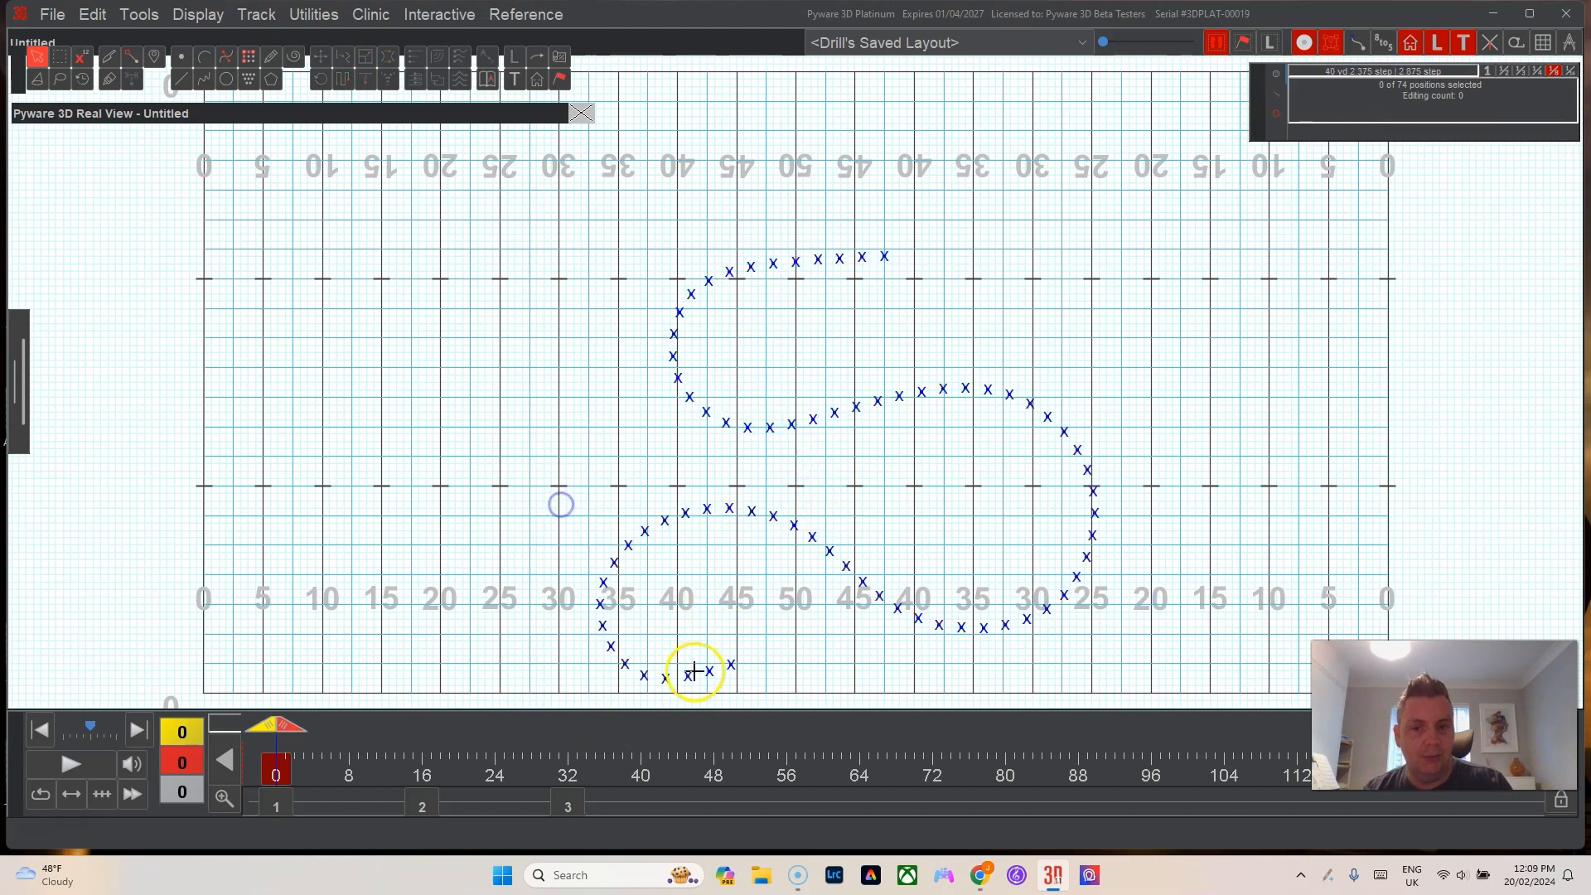
Go to set 2 at count 16 and move the form's end performer to the 50-yard line with its neighbour beside it.
left_click(430, 799)
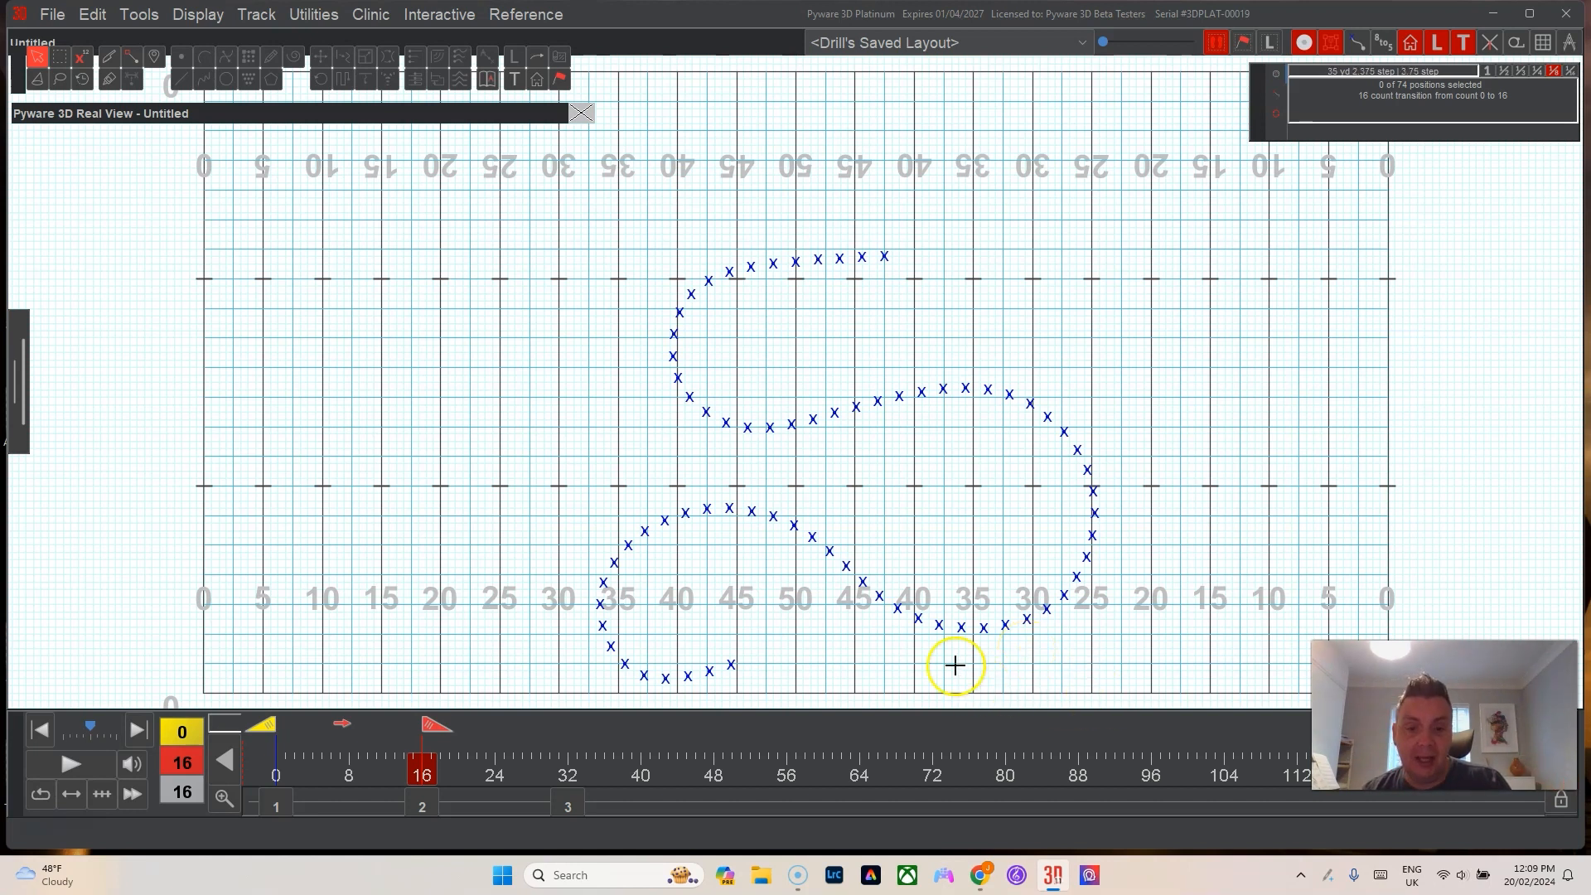
left_click(182, 64)
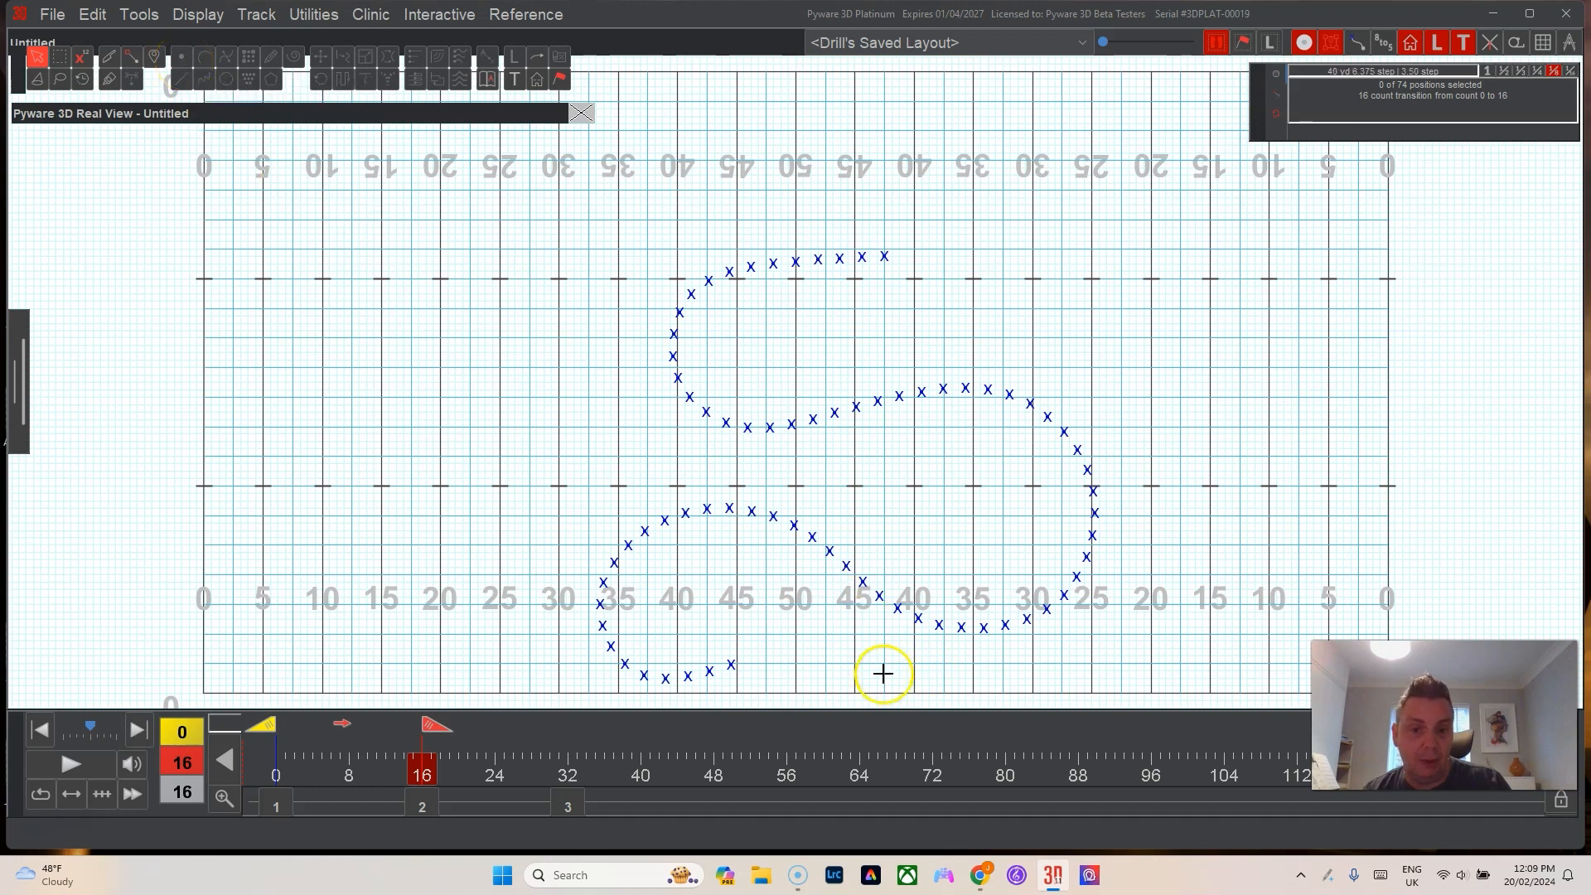
left_click(755, 671)
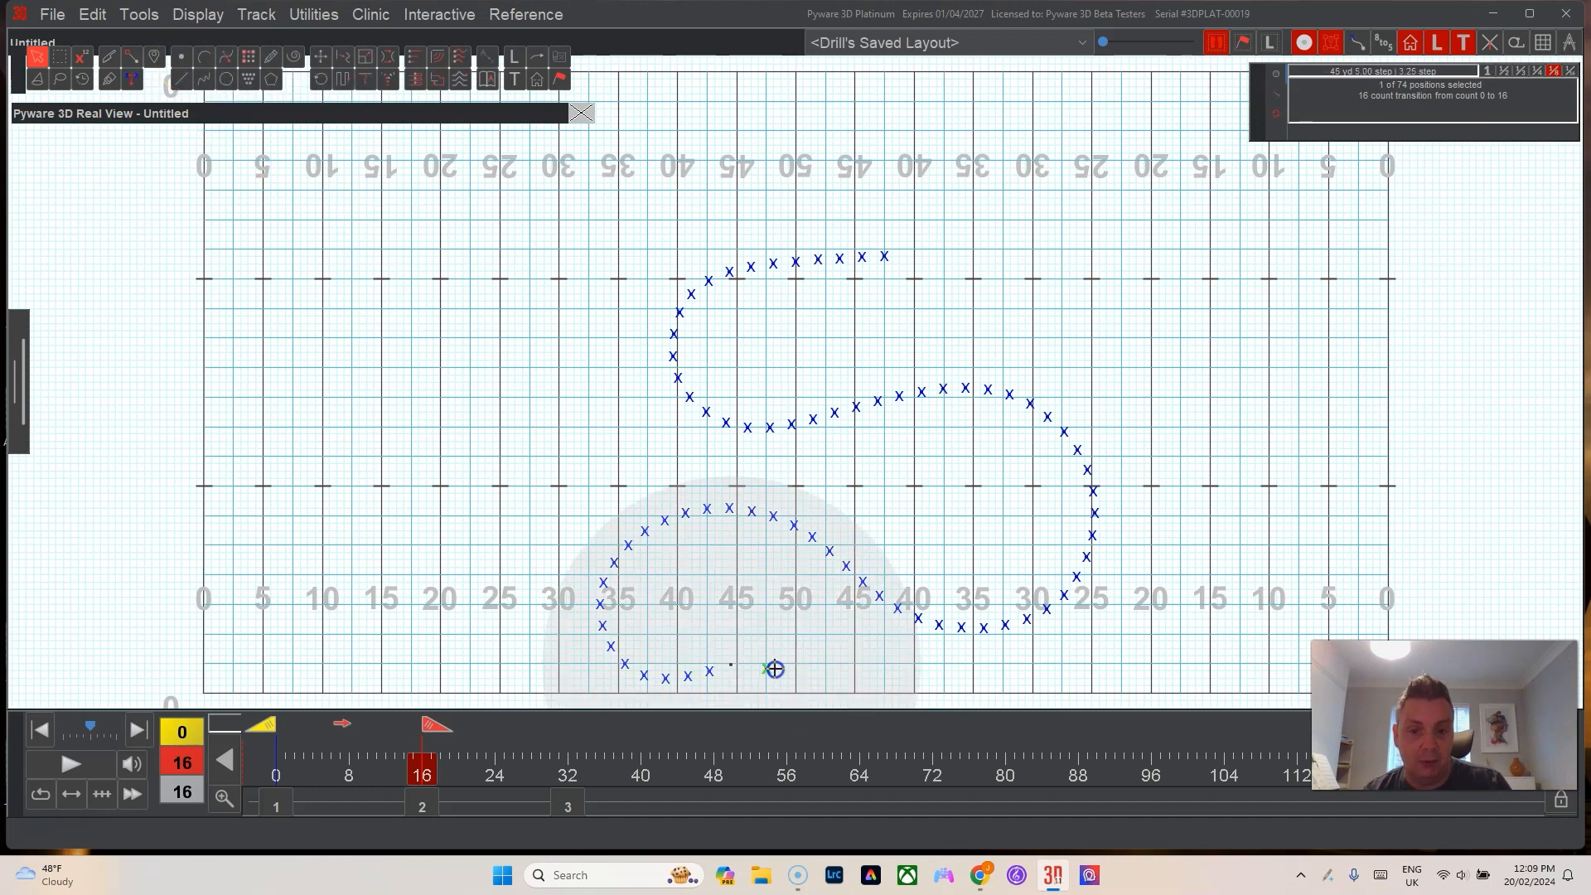
left_click(740, 663)
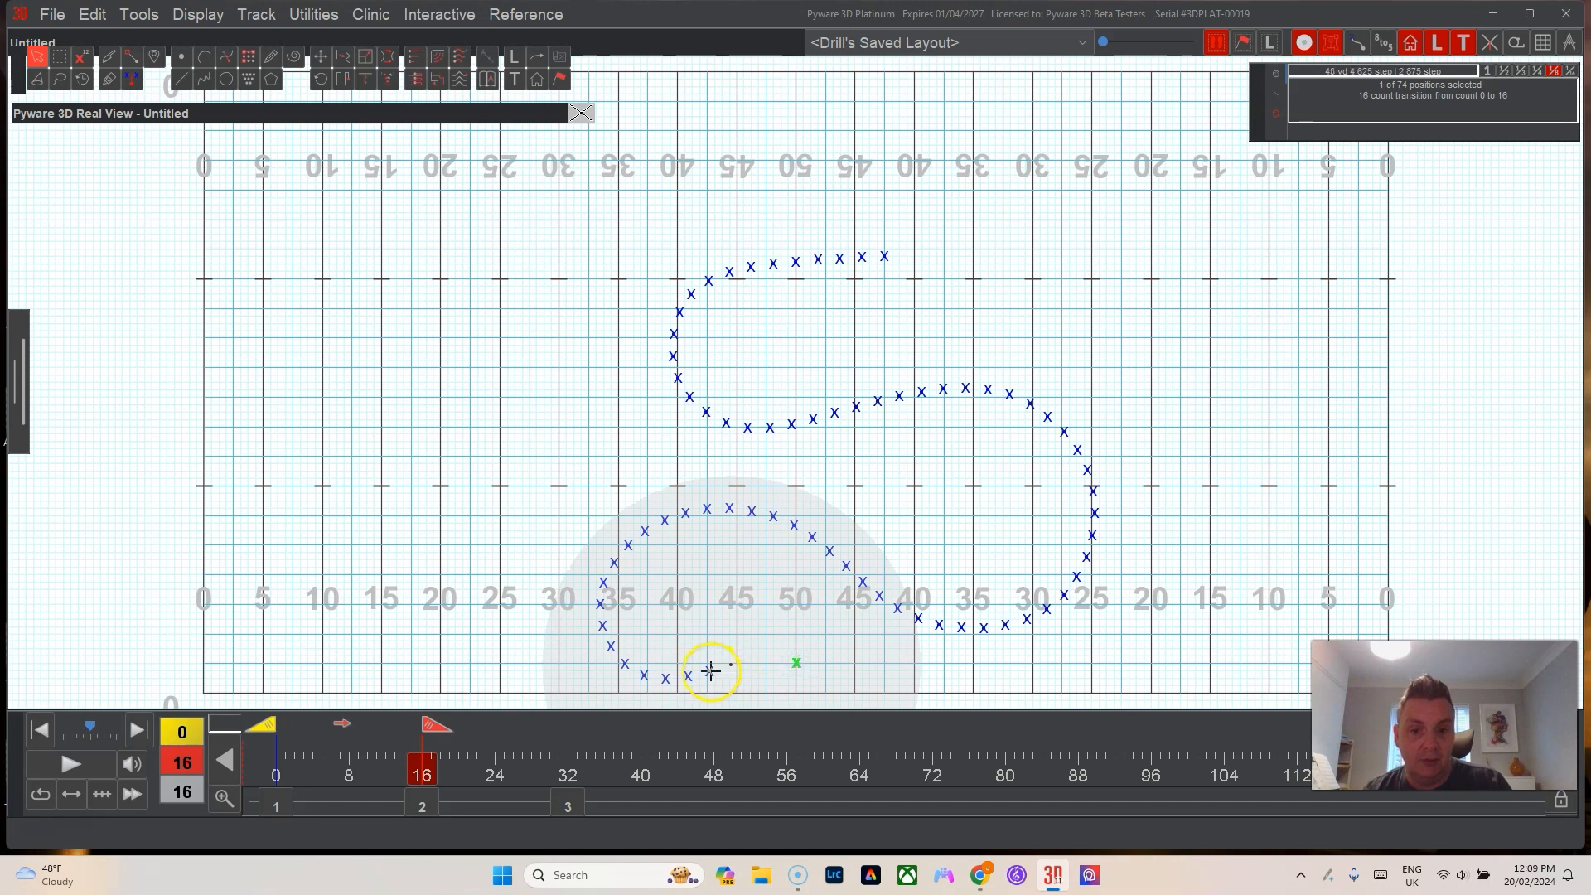
left_click_drag(709, 670, 769, 666)
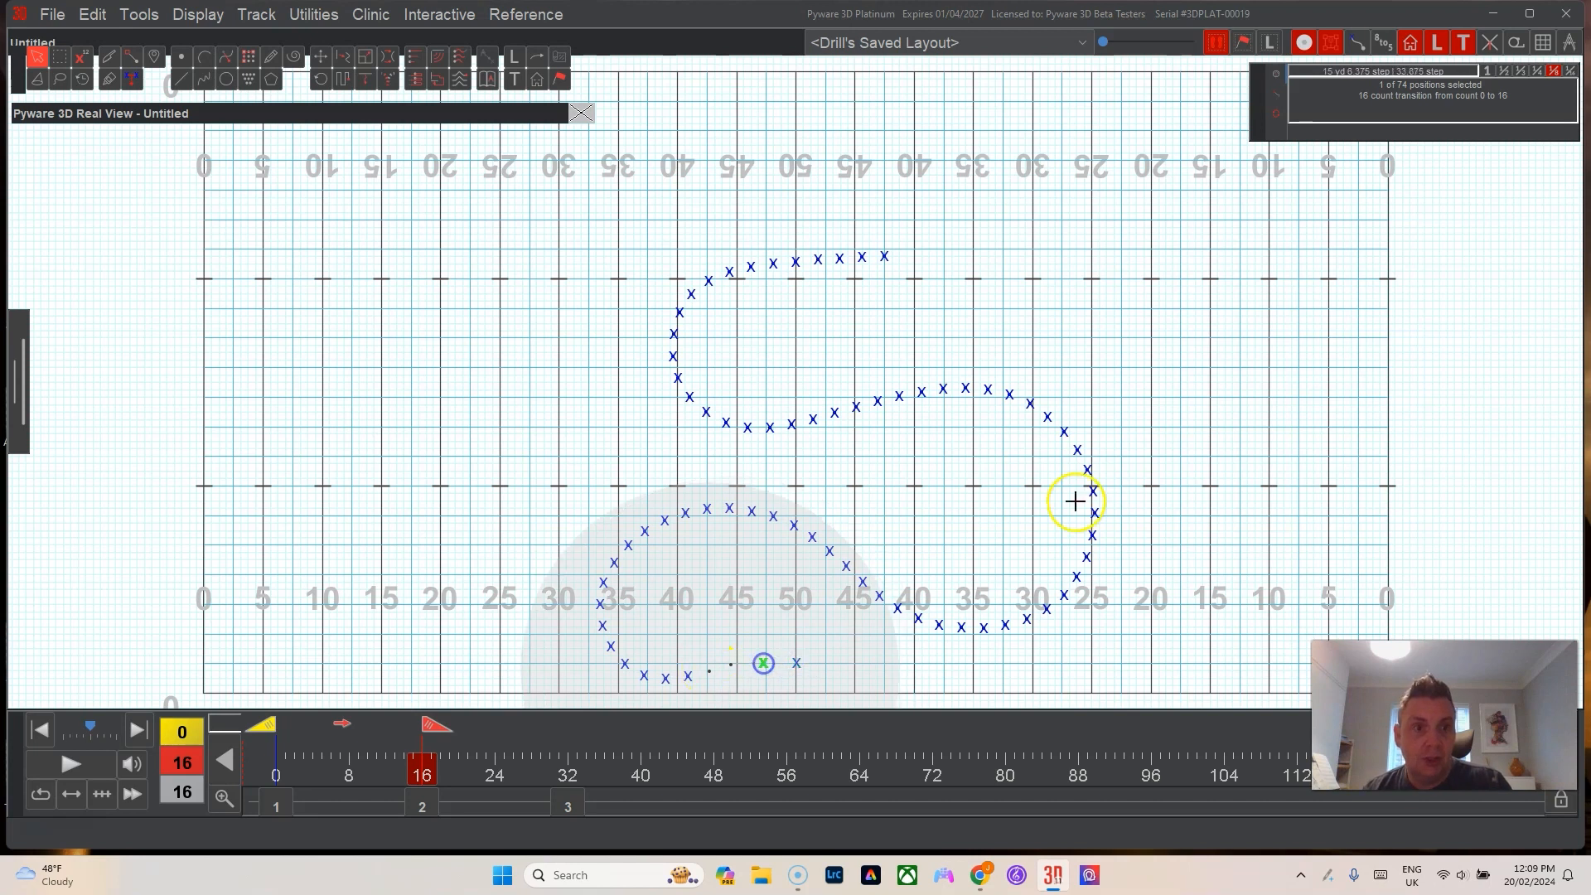
Set the grid snap to 1 step and line up the end performers four steps apart, four steps high, between the 25- and 50-yard lines.
left_click(1488, 71)
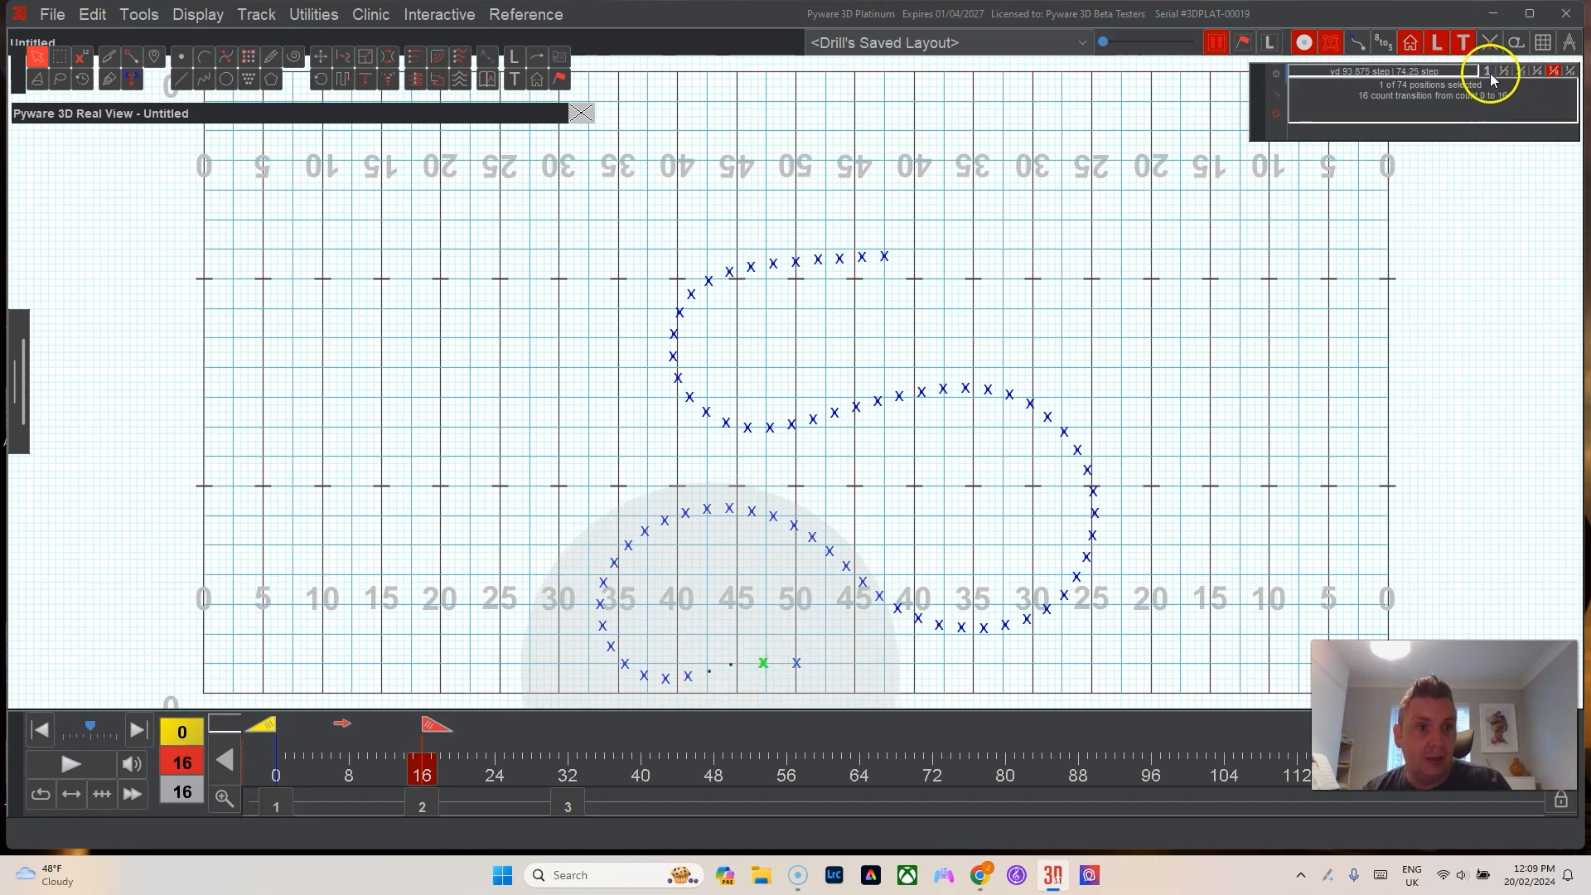
left_click(798, 665)
left_click_drag(796, 663, 585, 664)
left_click_drag(601, 604, 550, 660)
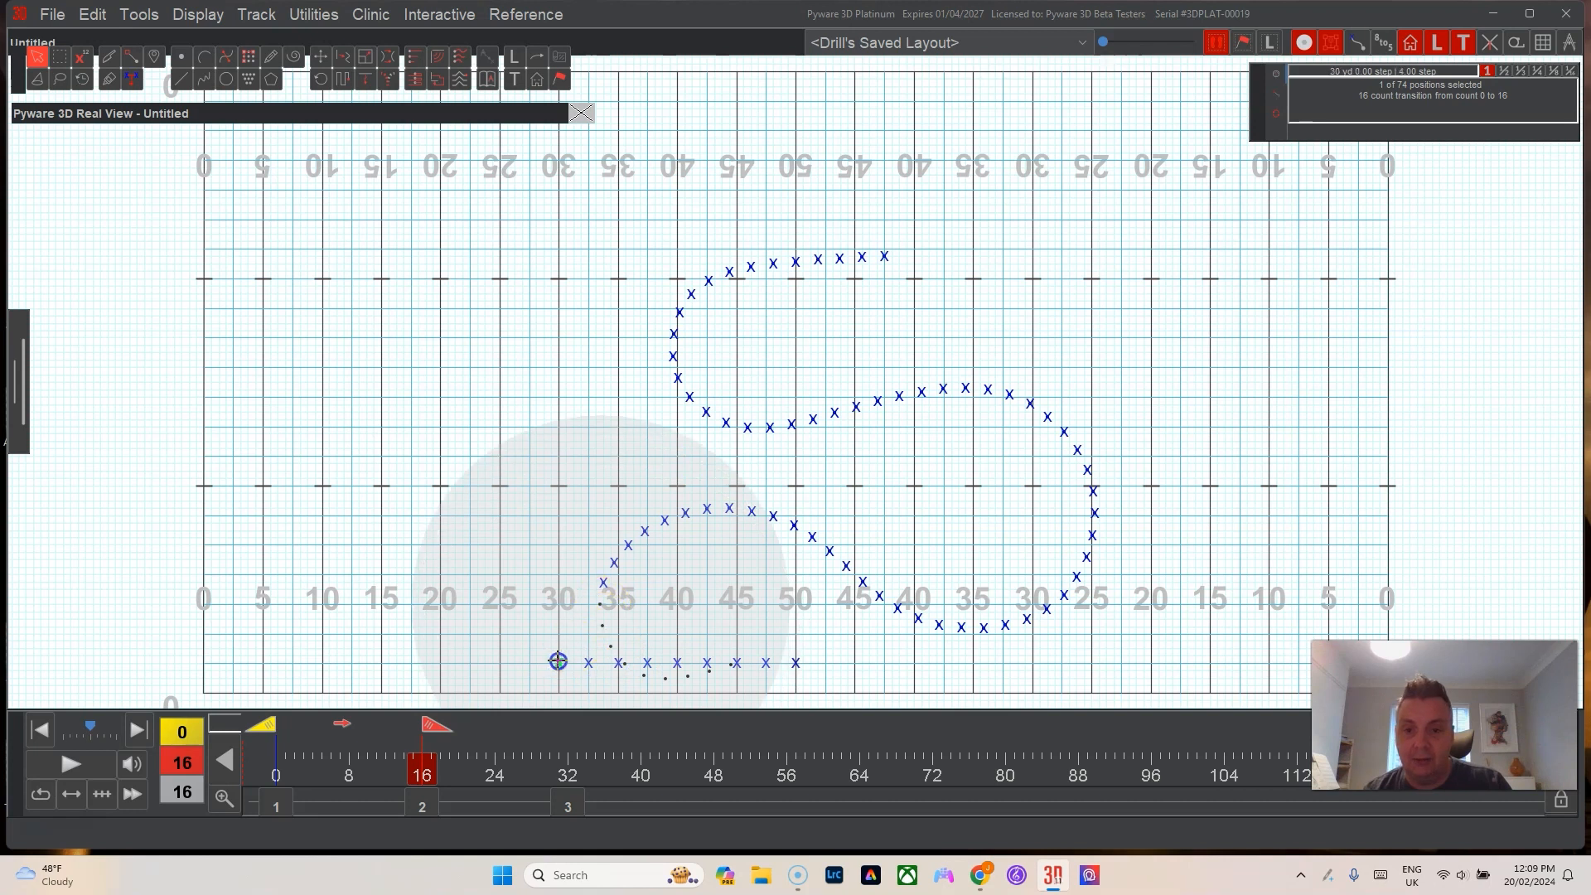
left_click_drag(604, 583, 525, 653)
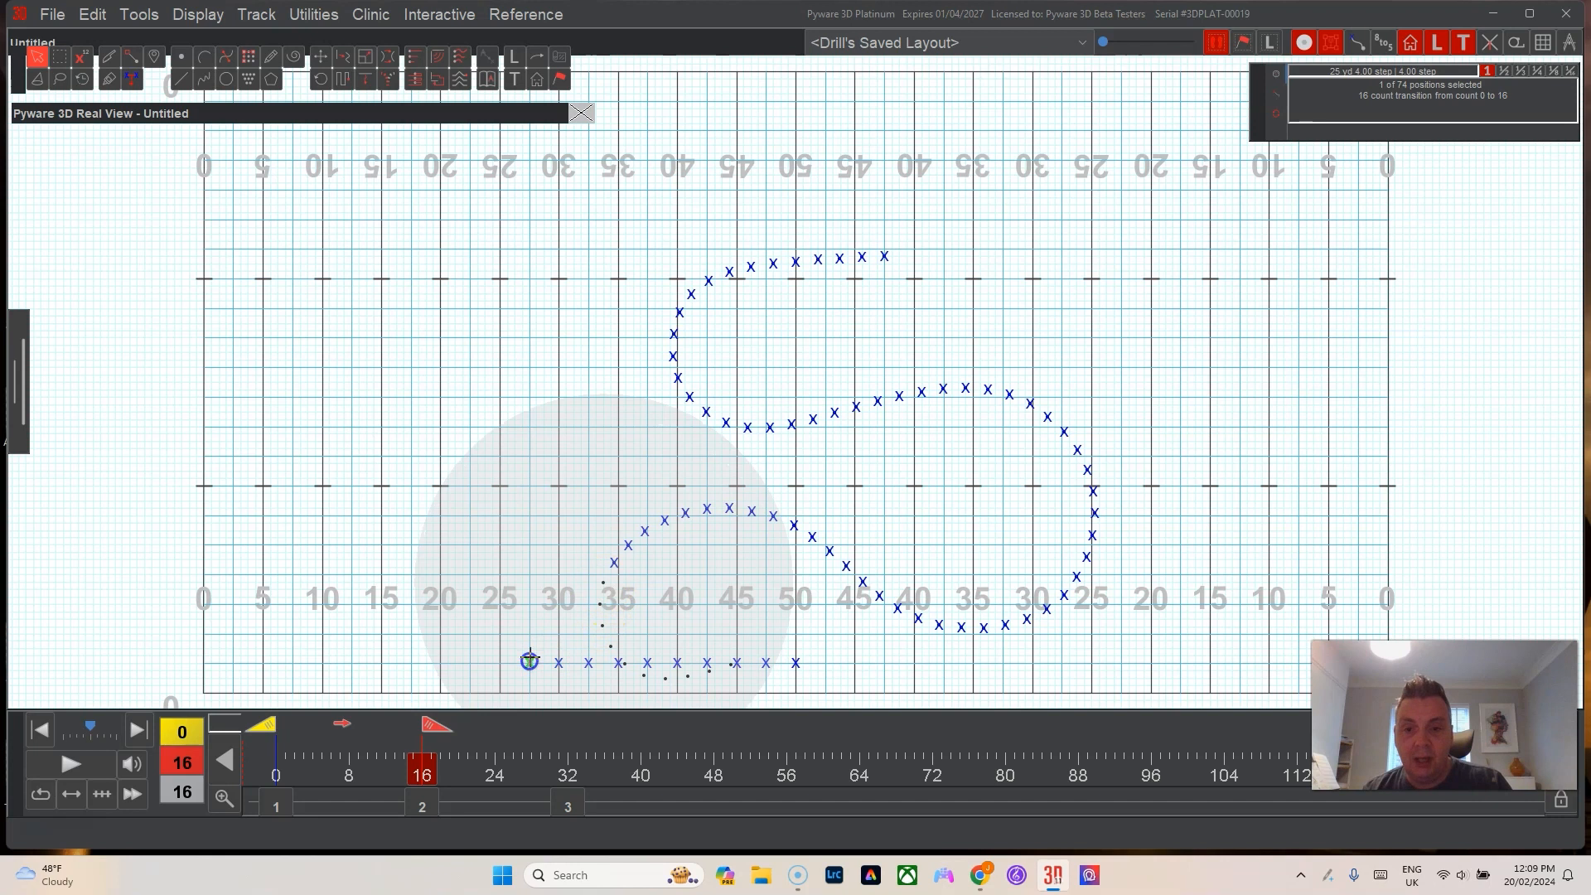
left_click_drag(613, 562, 502, 655)
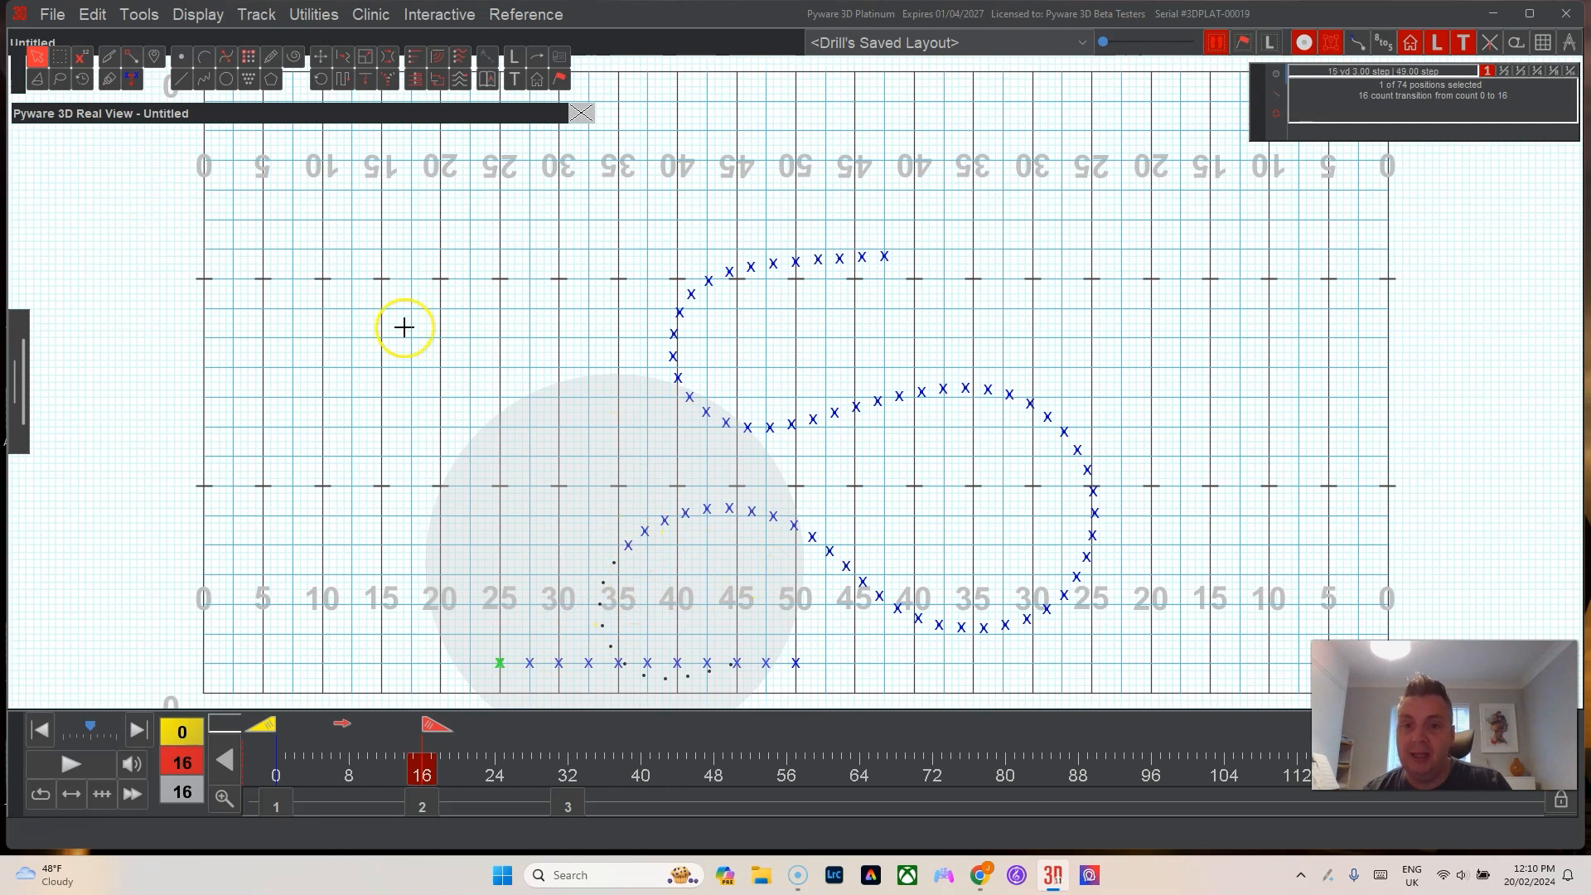
left_click(438, 295)
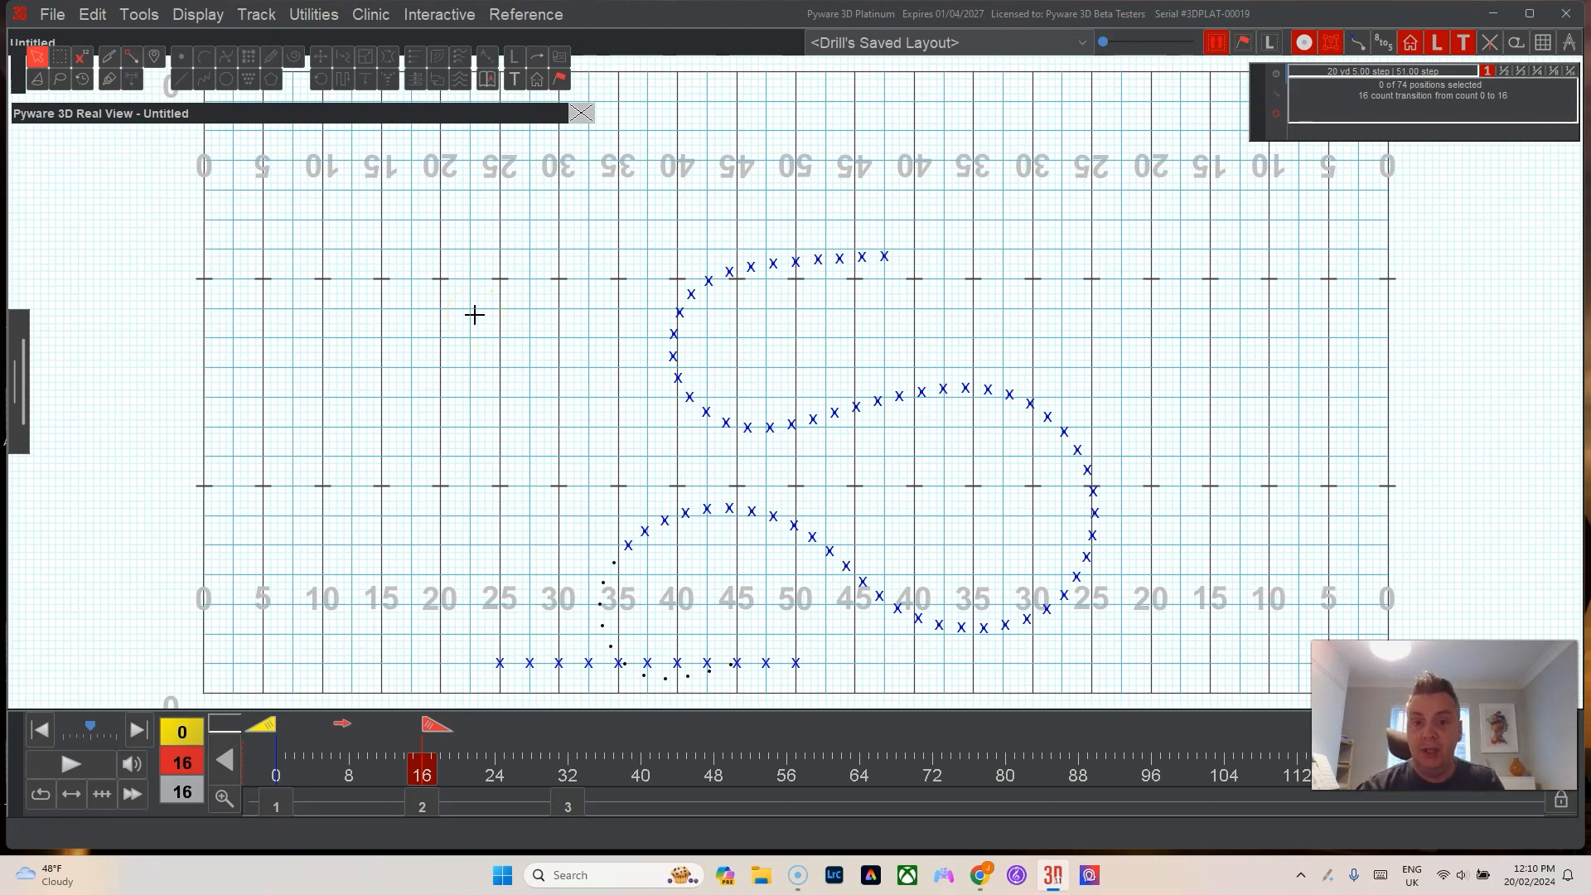
key("ctrl+a")
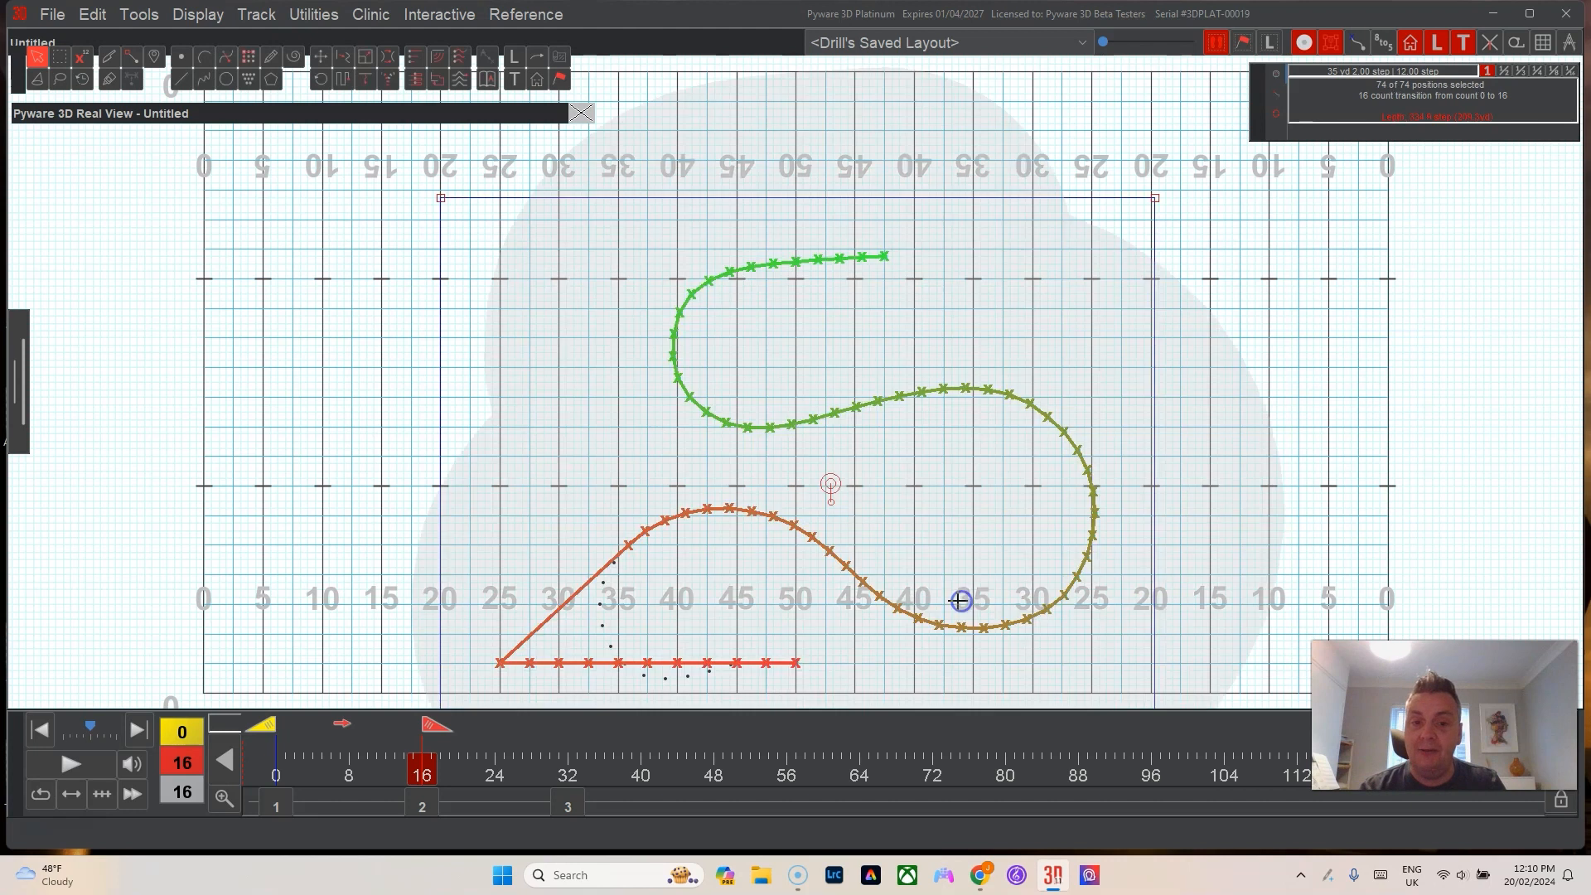
left_click(937, 587)
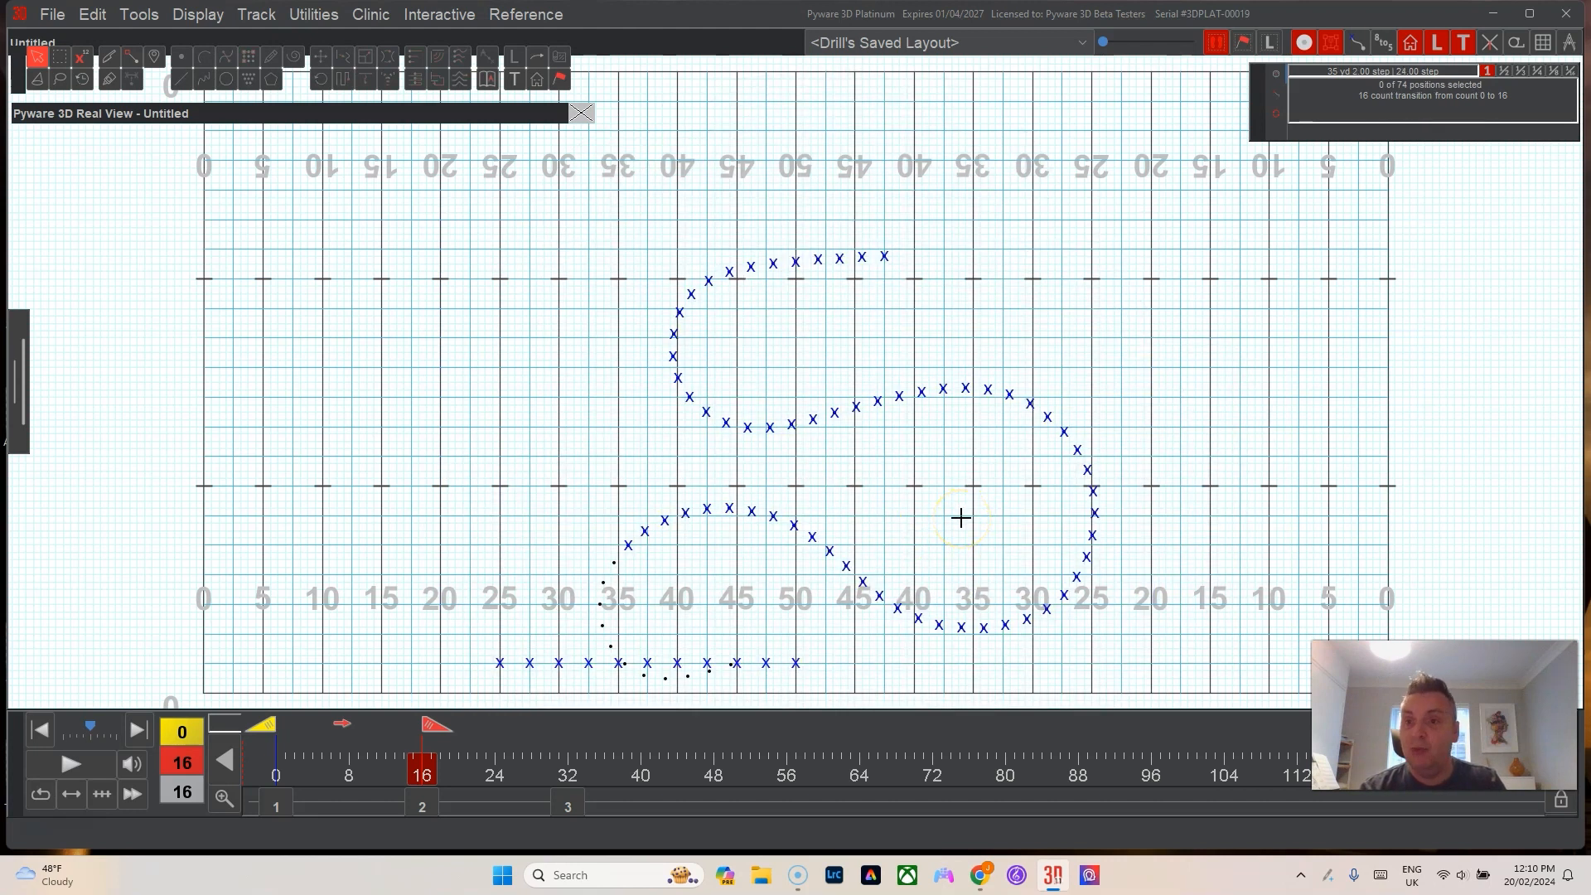
left_click(498, 389)
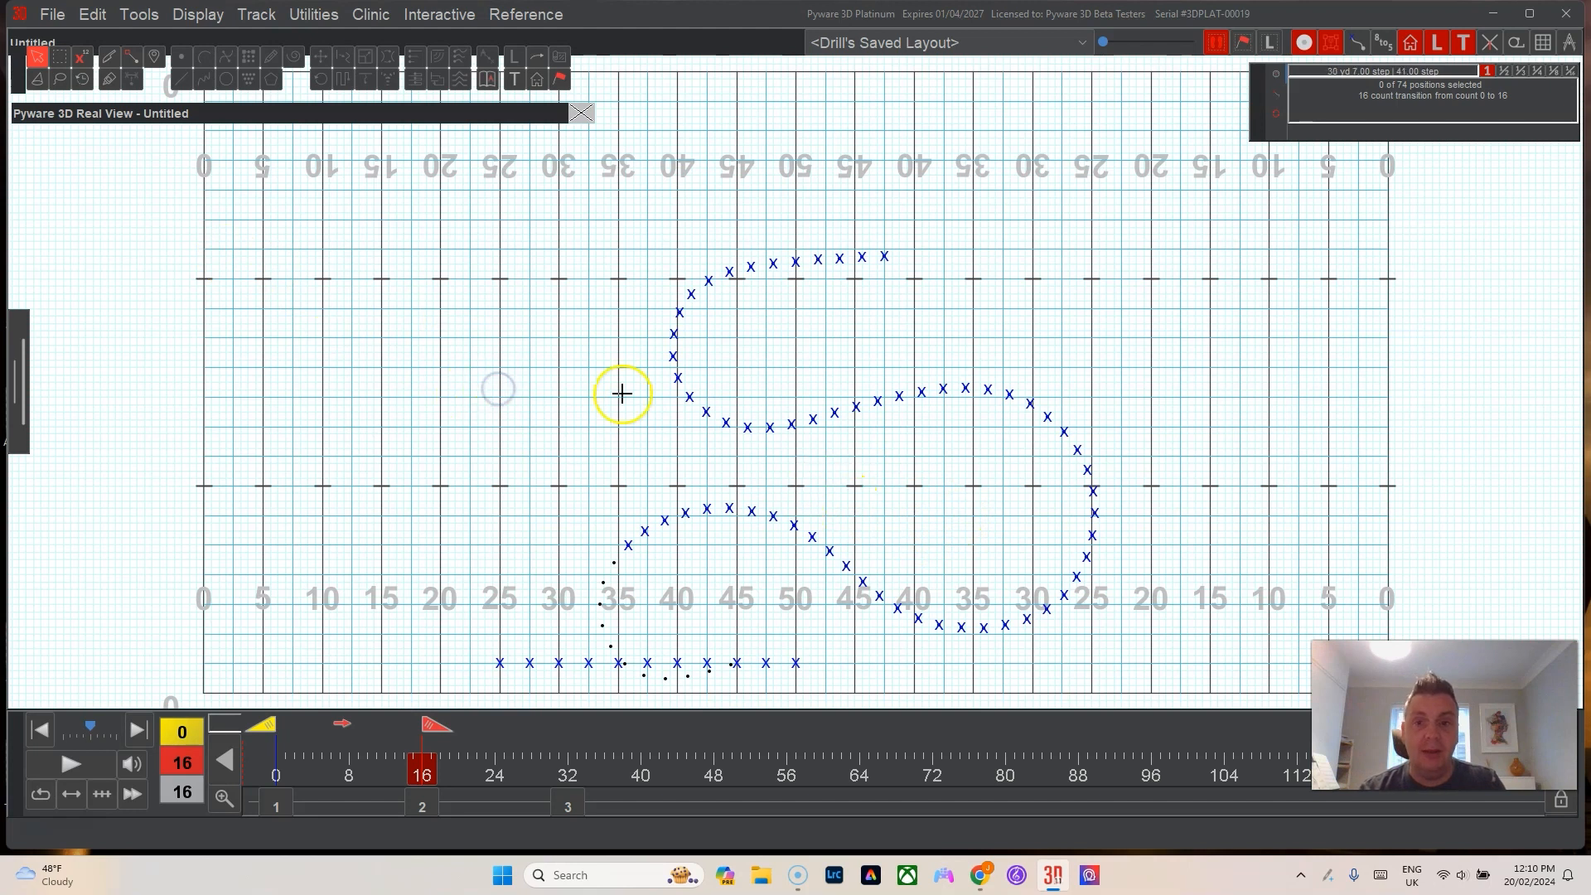
Lasso the performers still on the curve and apply Follow-the-leader along a path extended to just beside the 25-yard line.
left_click(59, 79)
mouse_move(606, 475)
left_mouse_down()
mouse_move(682, 598)
mouse_move(1165, 583)
mouse_move(1036, 246)
mouse_move(803, 212)
mouse_move(711, 224)
mouse_move(614, 295)
mouse_move(877, 175)
mouse_move(1041, 273)
mouse_move(1154, 415)
mouse_move(1169, 572)
mouse_move(1055, 663)
mouse_move(953, 672)
mouse_move(1020, 679)
mouse_move(1133, 607)
mouse_move(1138, 404)
mouse_move(942, 234)
mouse_move(749, 213)
mouse_move(529, 427)
left_mouse_up()
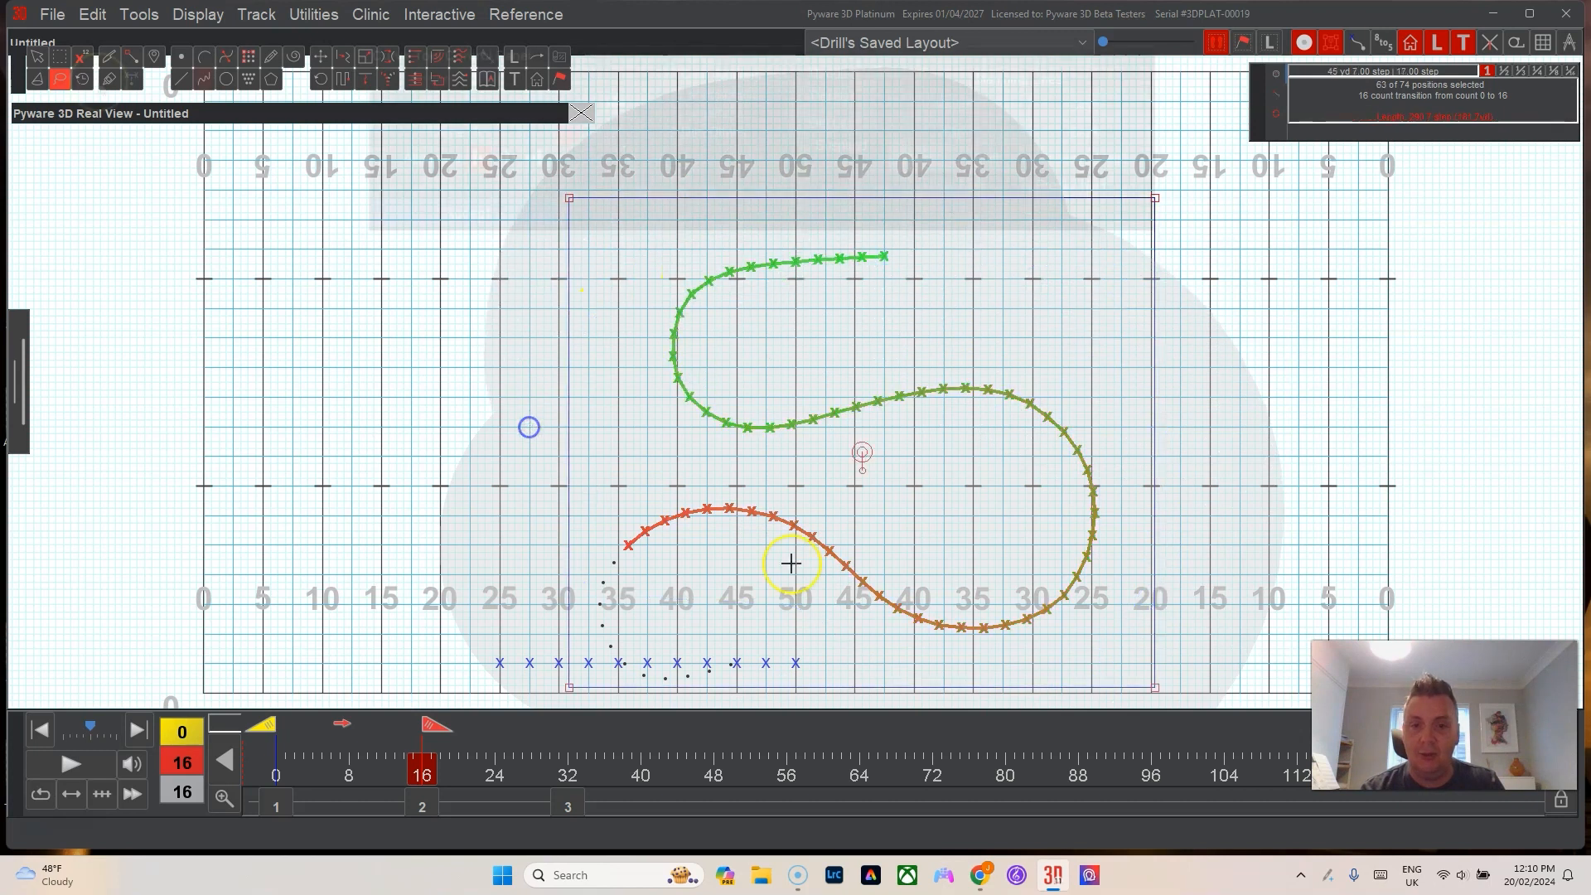
left_click(342, 80)
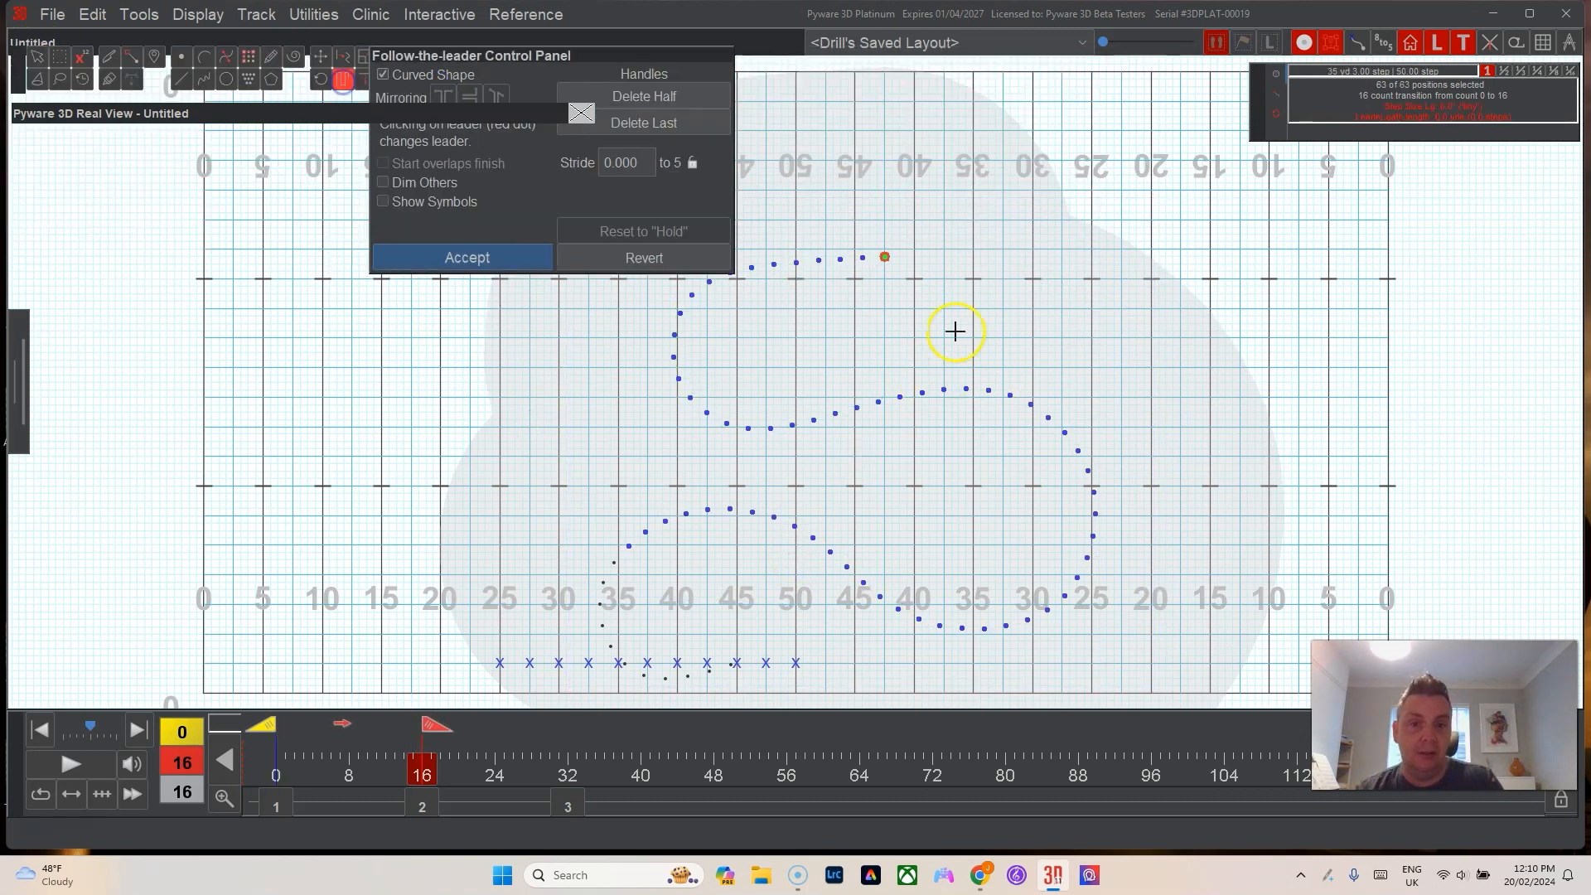
left_click(516, 633)
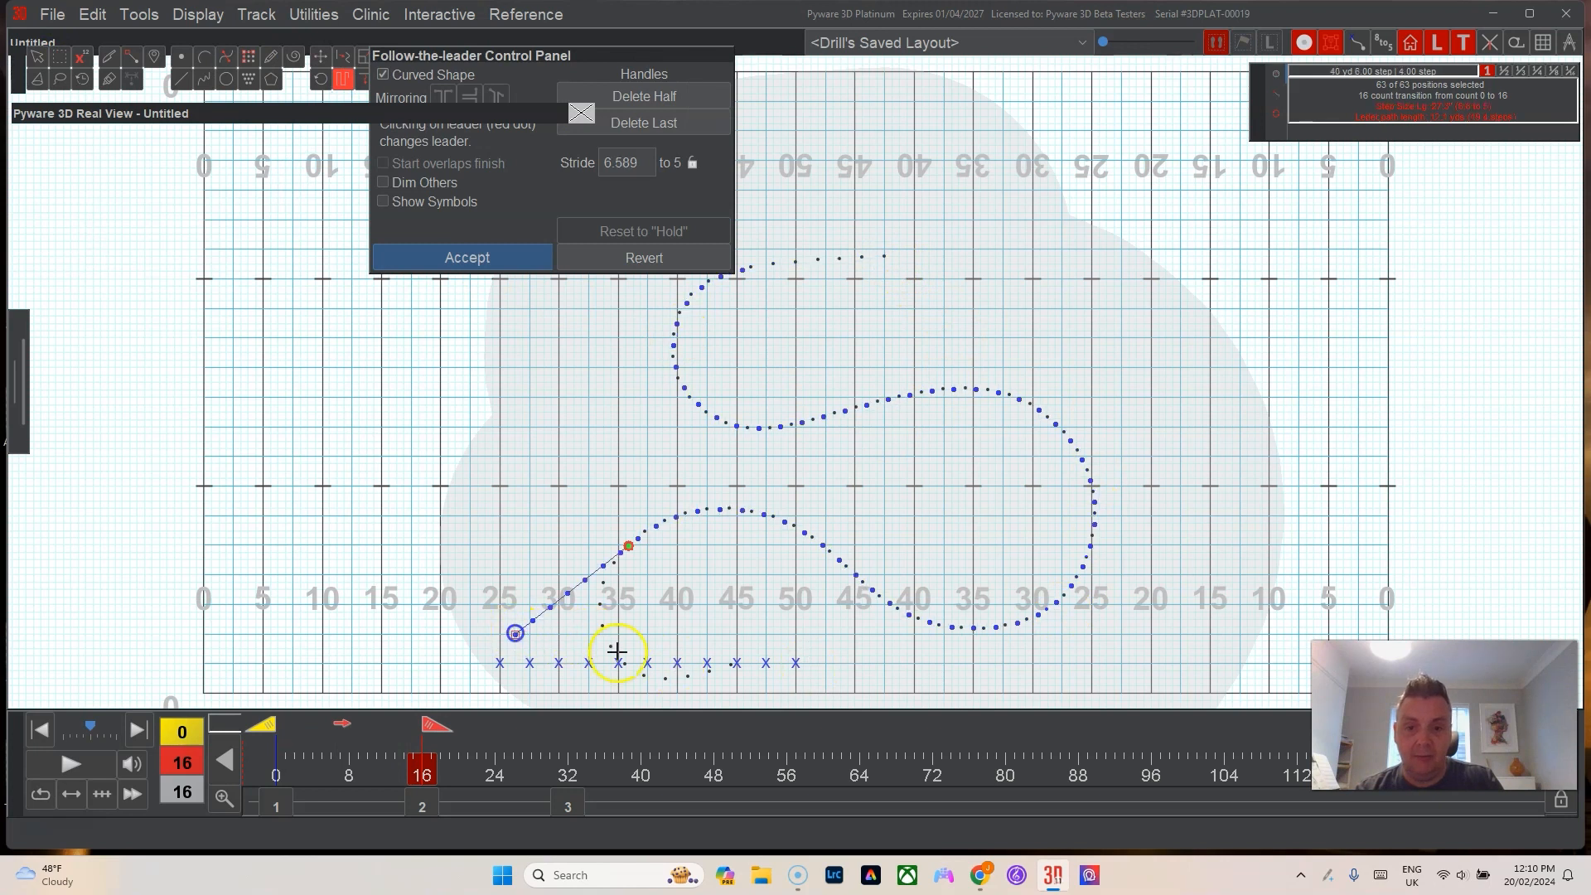
left_click(465, 258)
Scrub through the transition from set 1 at count 0 to set 2 at count 16.
left_click(282, 801)
left_click_drag(288, 730, 426, 801)
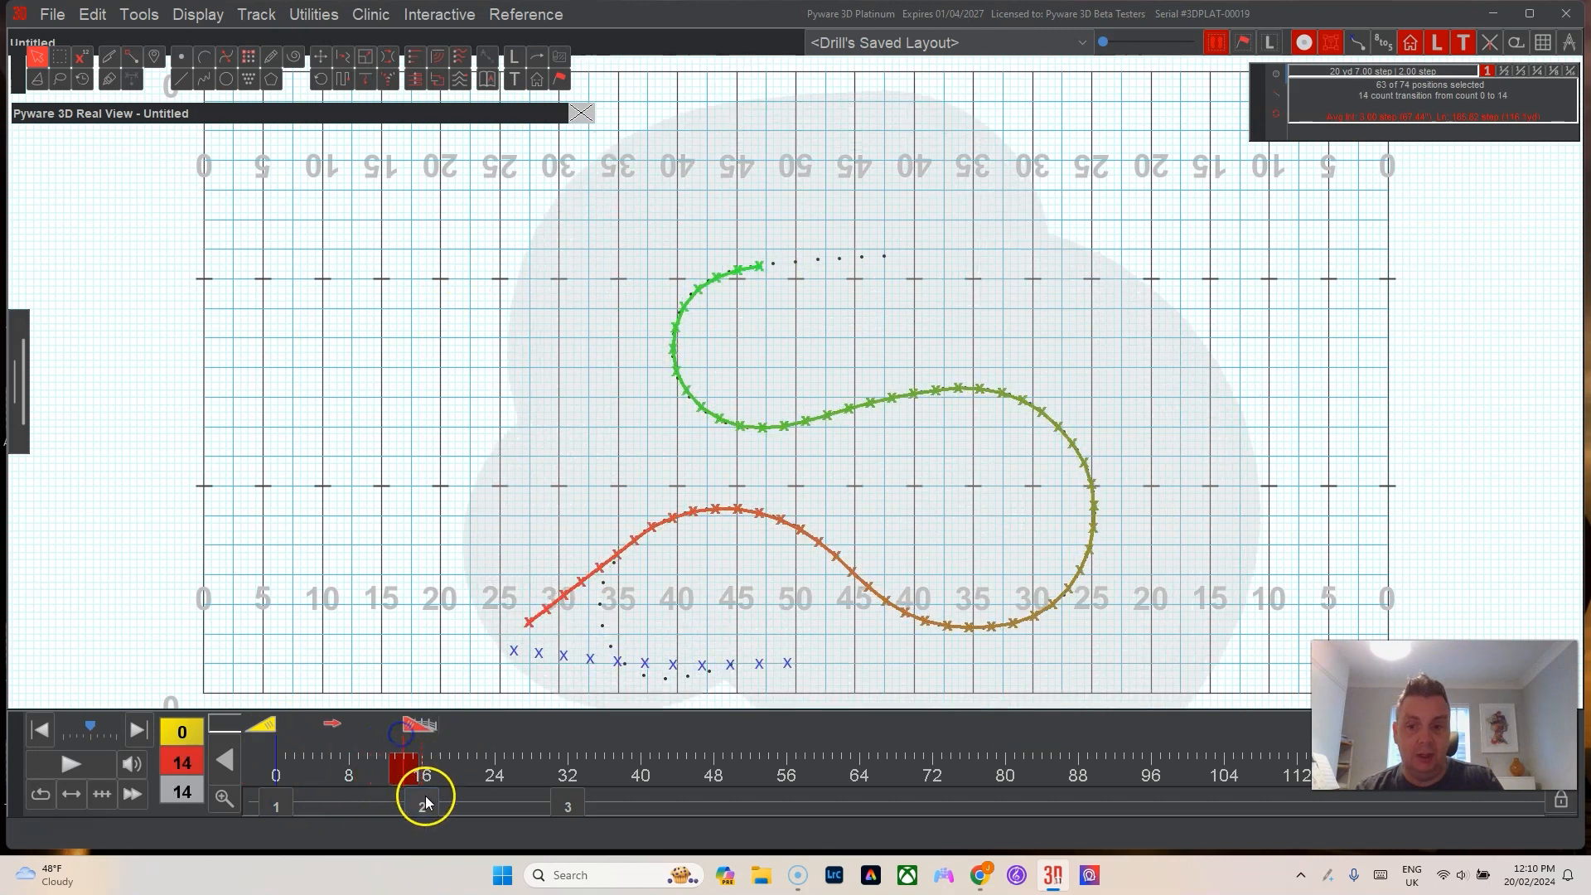
left_click(426, 801)
Preview the set 2 transition in an enlarged 3D Real View with a wider camera angle, and collapse the view.
left_click(313, 116)
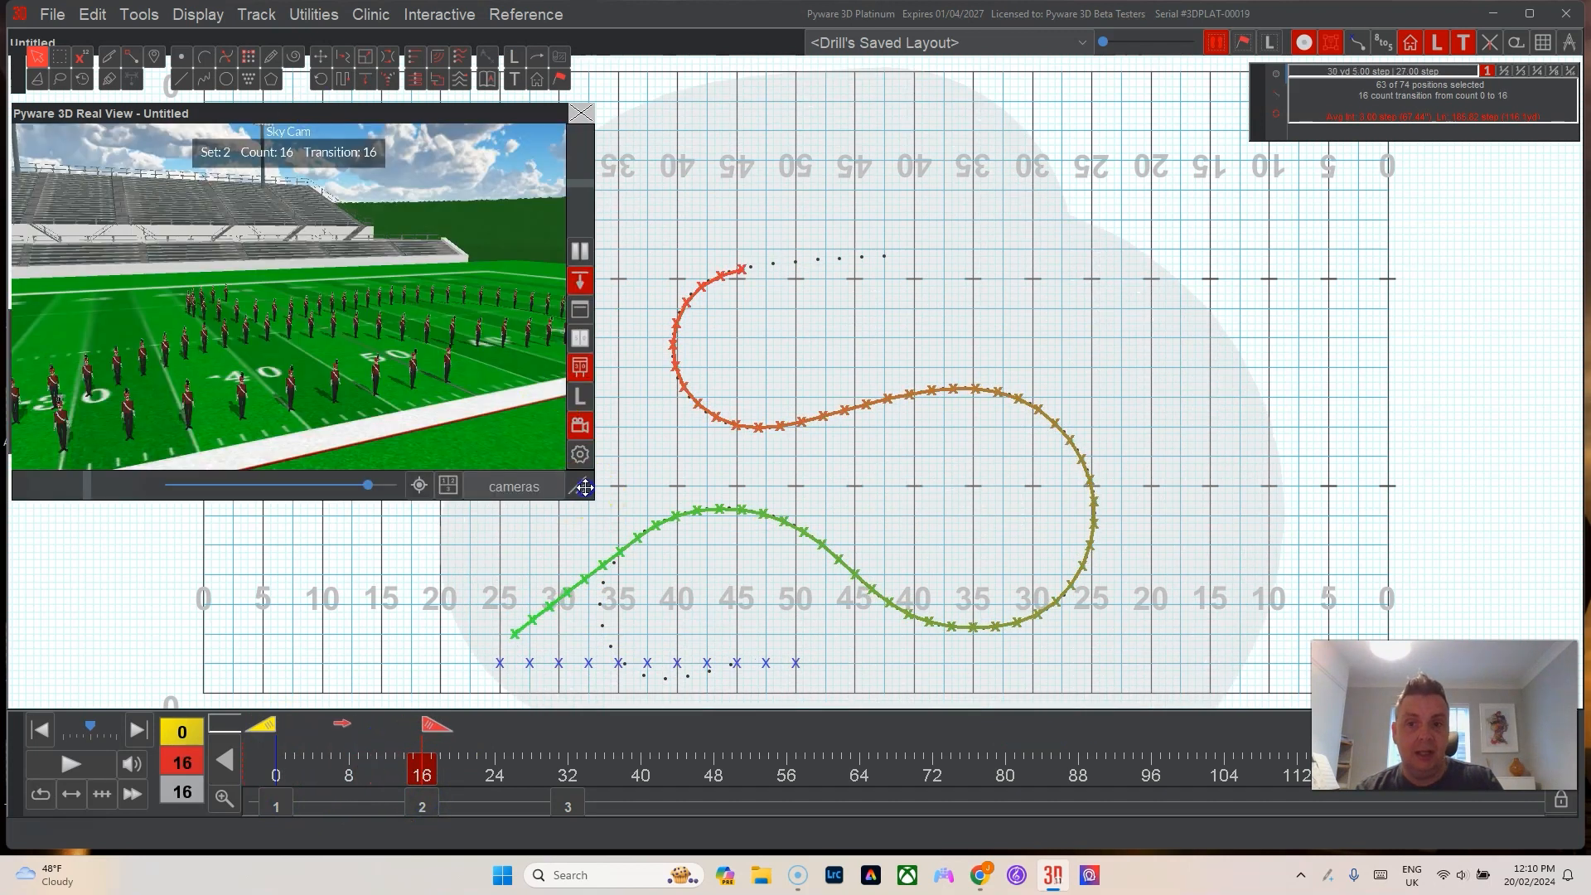
left_click_drag(586, 488, 787, 535)
left_click_drag(419, 359, 515, 312)
left_click(71, 763)
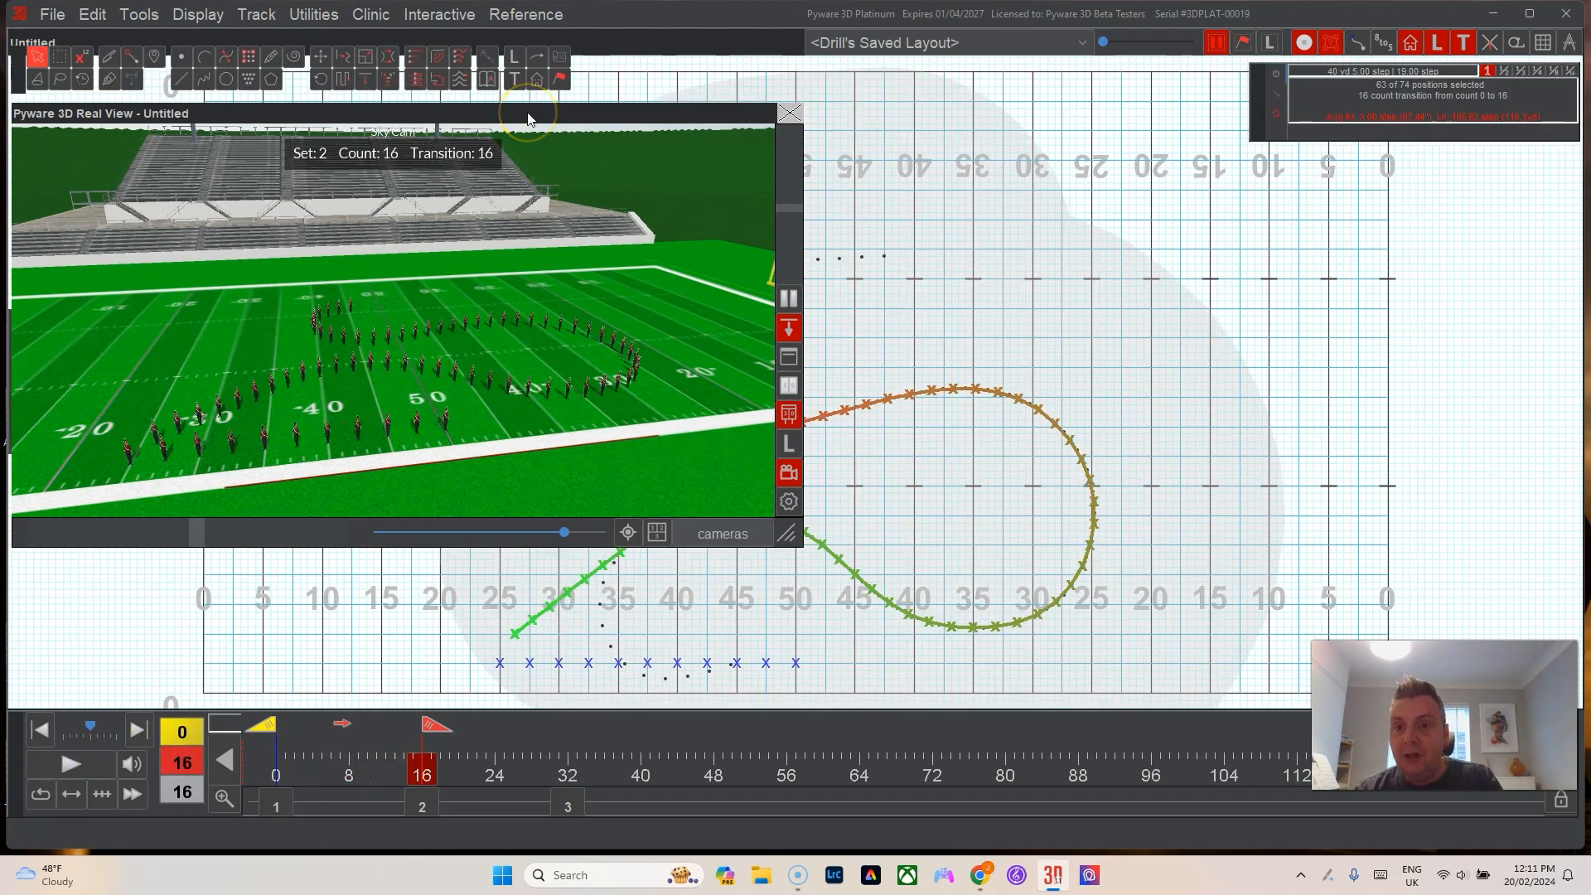
double_click(528, 114)
left_click(927, 475)
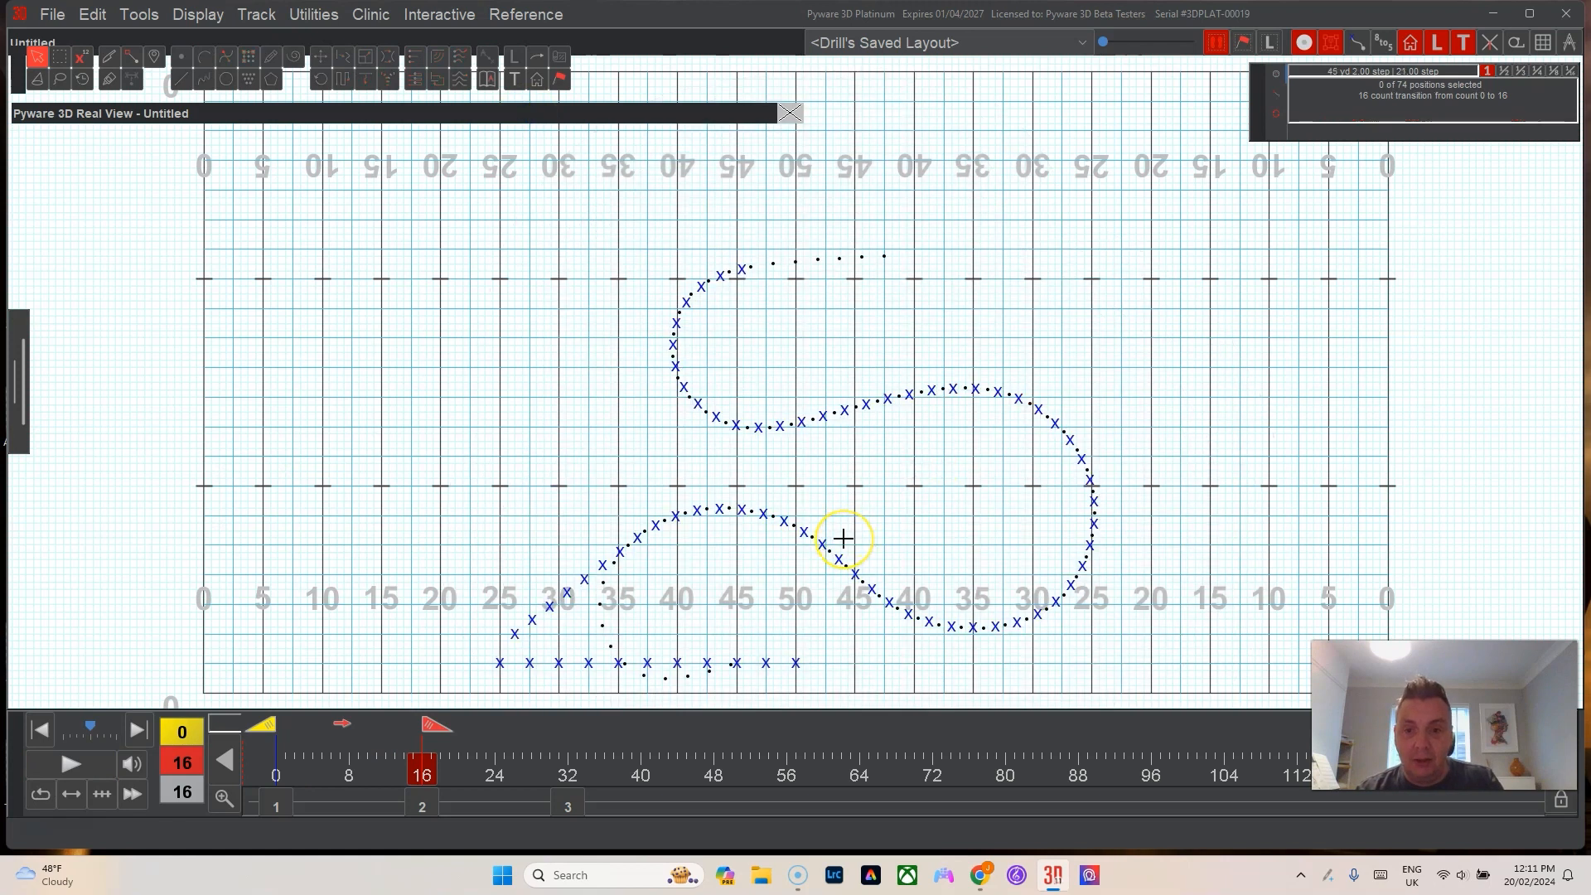
Go to set 3 at count 32 and try selecting single performers and the whole form, clearing the selection at the end.
left_click(575, 806)
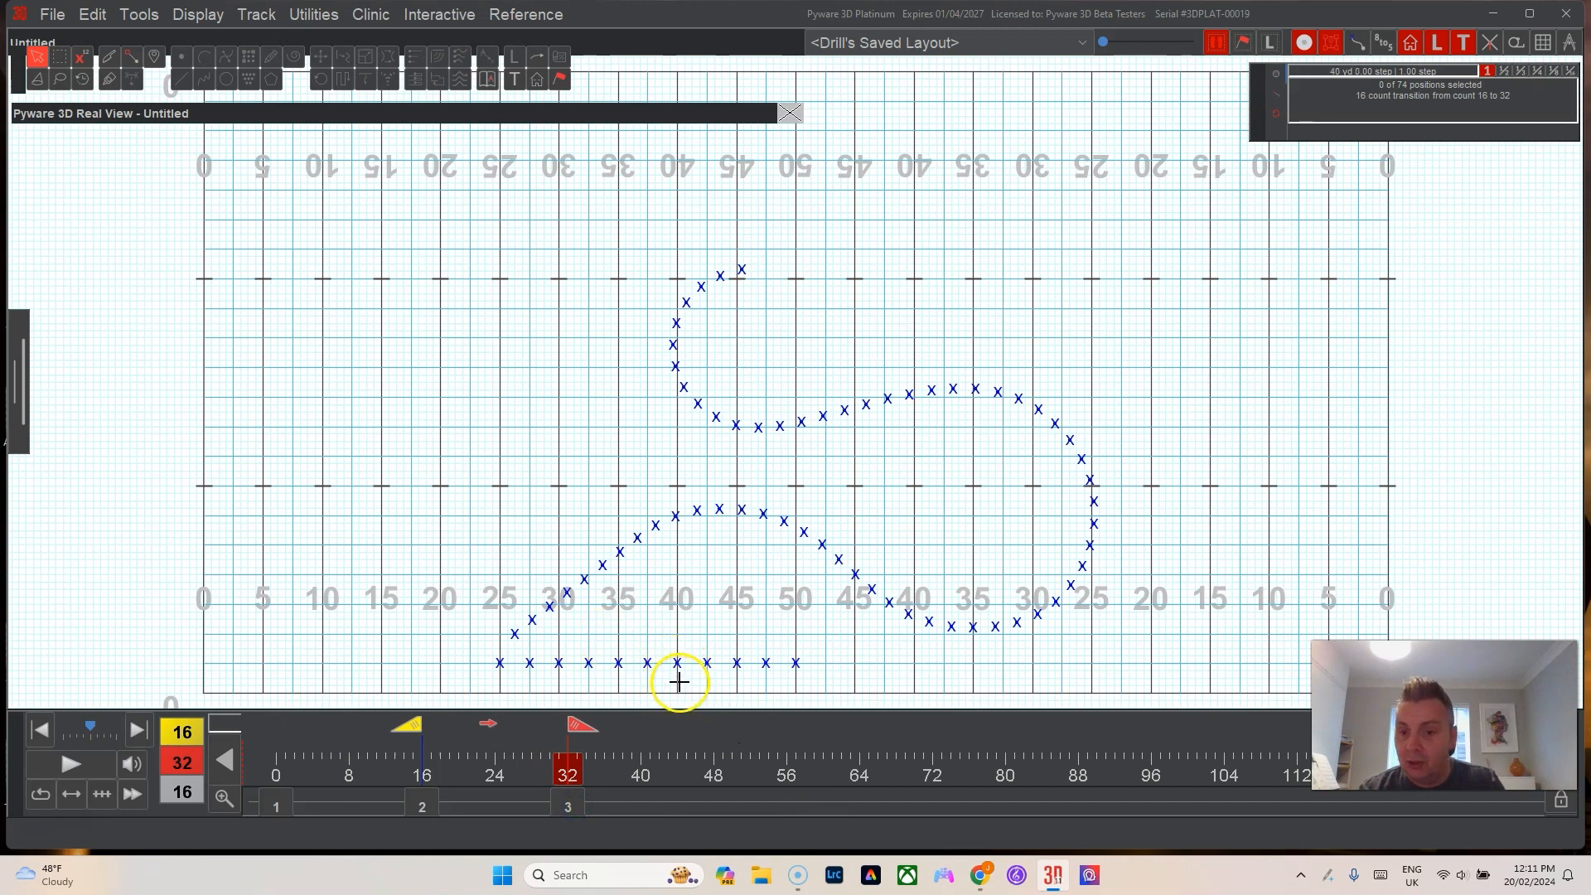
mouse_move(676, 662)
left_mouse_down()
mouse_move(948, 566)
mouse_move(690, 667)
left_mouse_up()
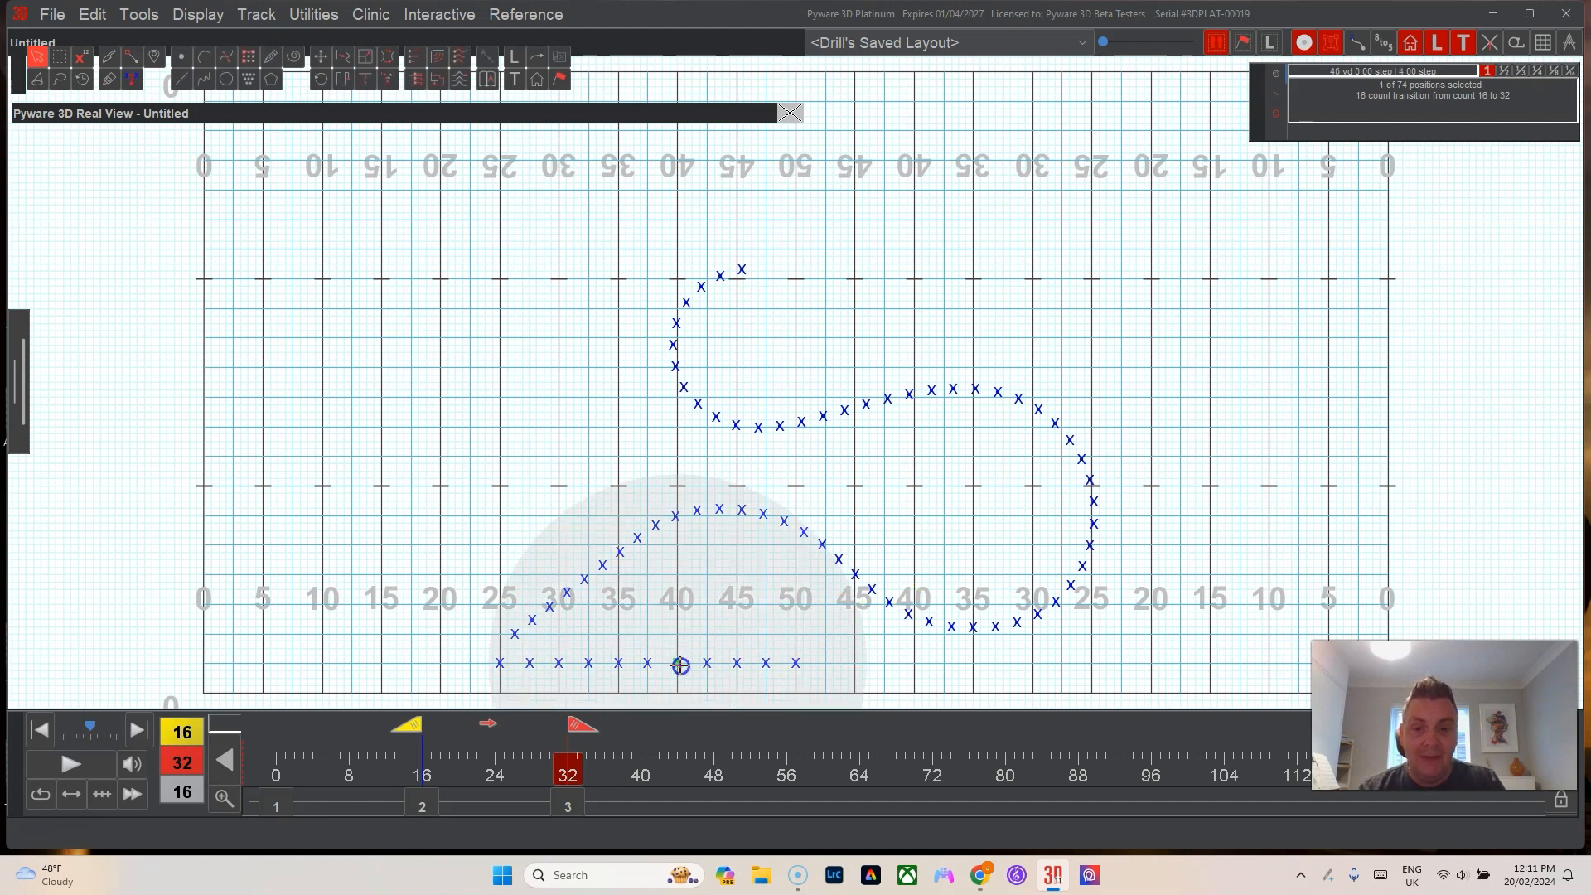
mouse_move(677, 528)
left_mouse_down()
mouse_move(763, 643)
mouse_move(677, 520)
left_mouse_up()
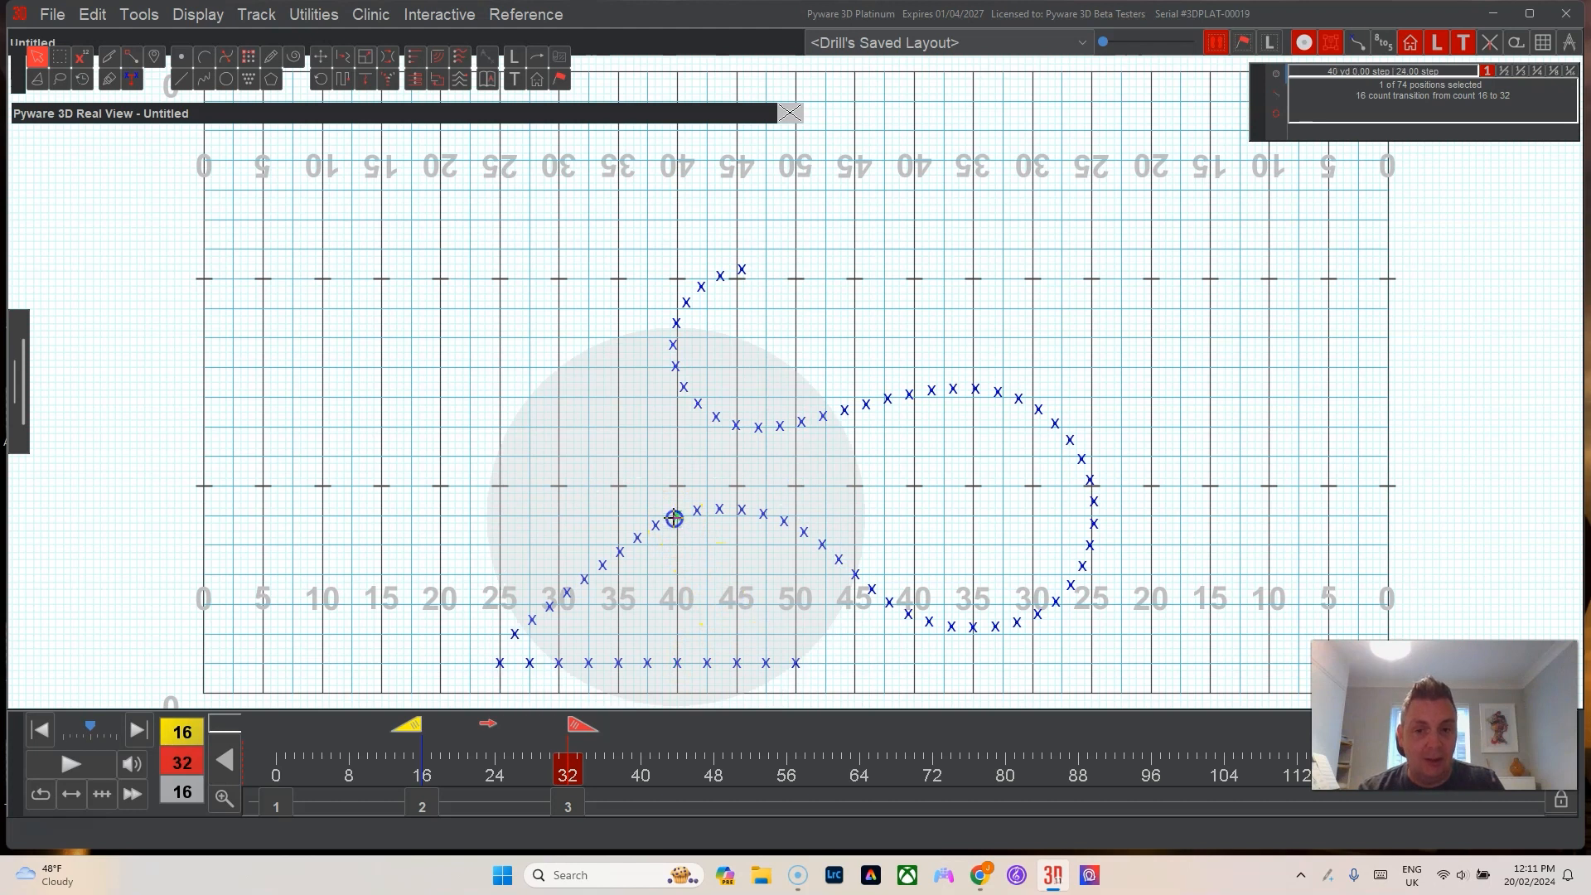
left_click_drag(679, 462, 750, 559)
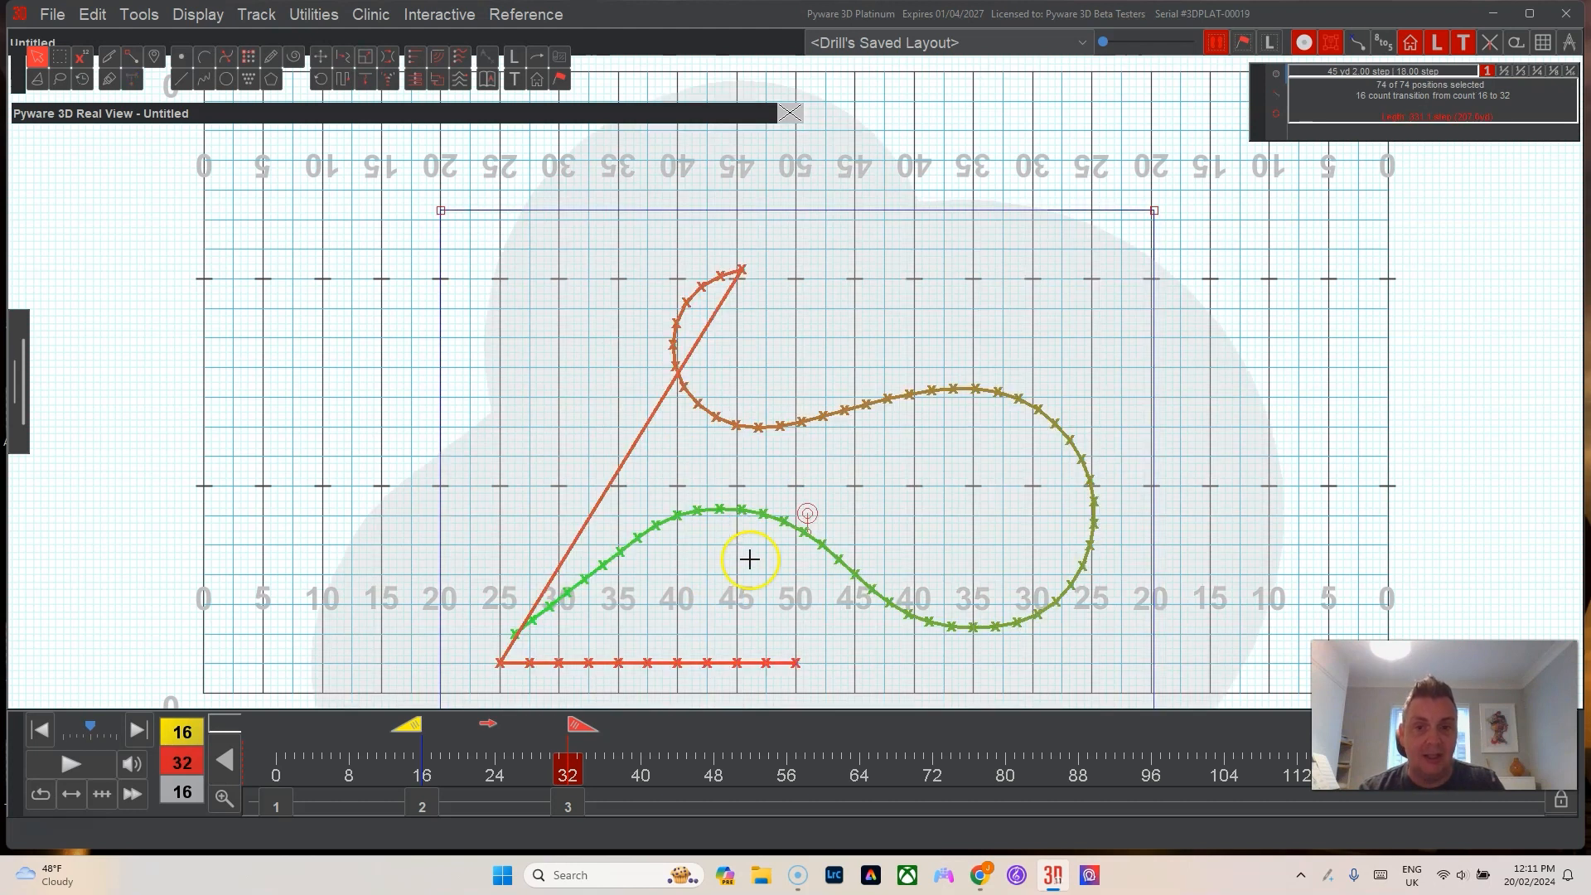
left_click(793, 591)
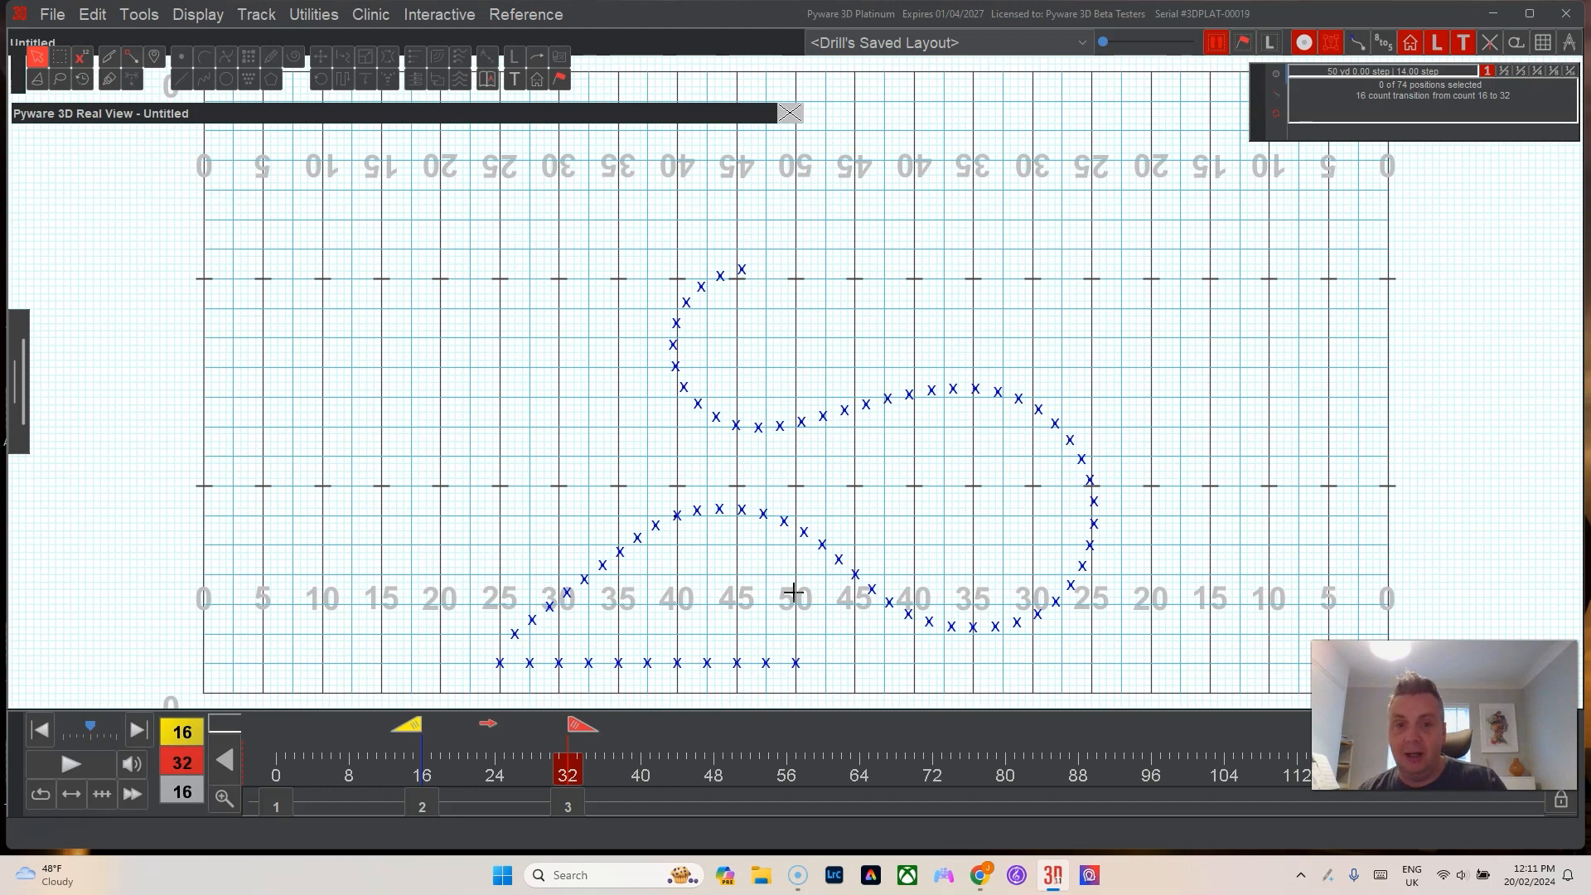
Turn off Fast Edit and select the entire connected form of 74 performers in set 3.
left_click(1333, 47)
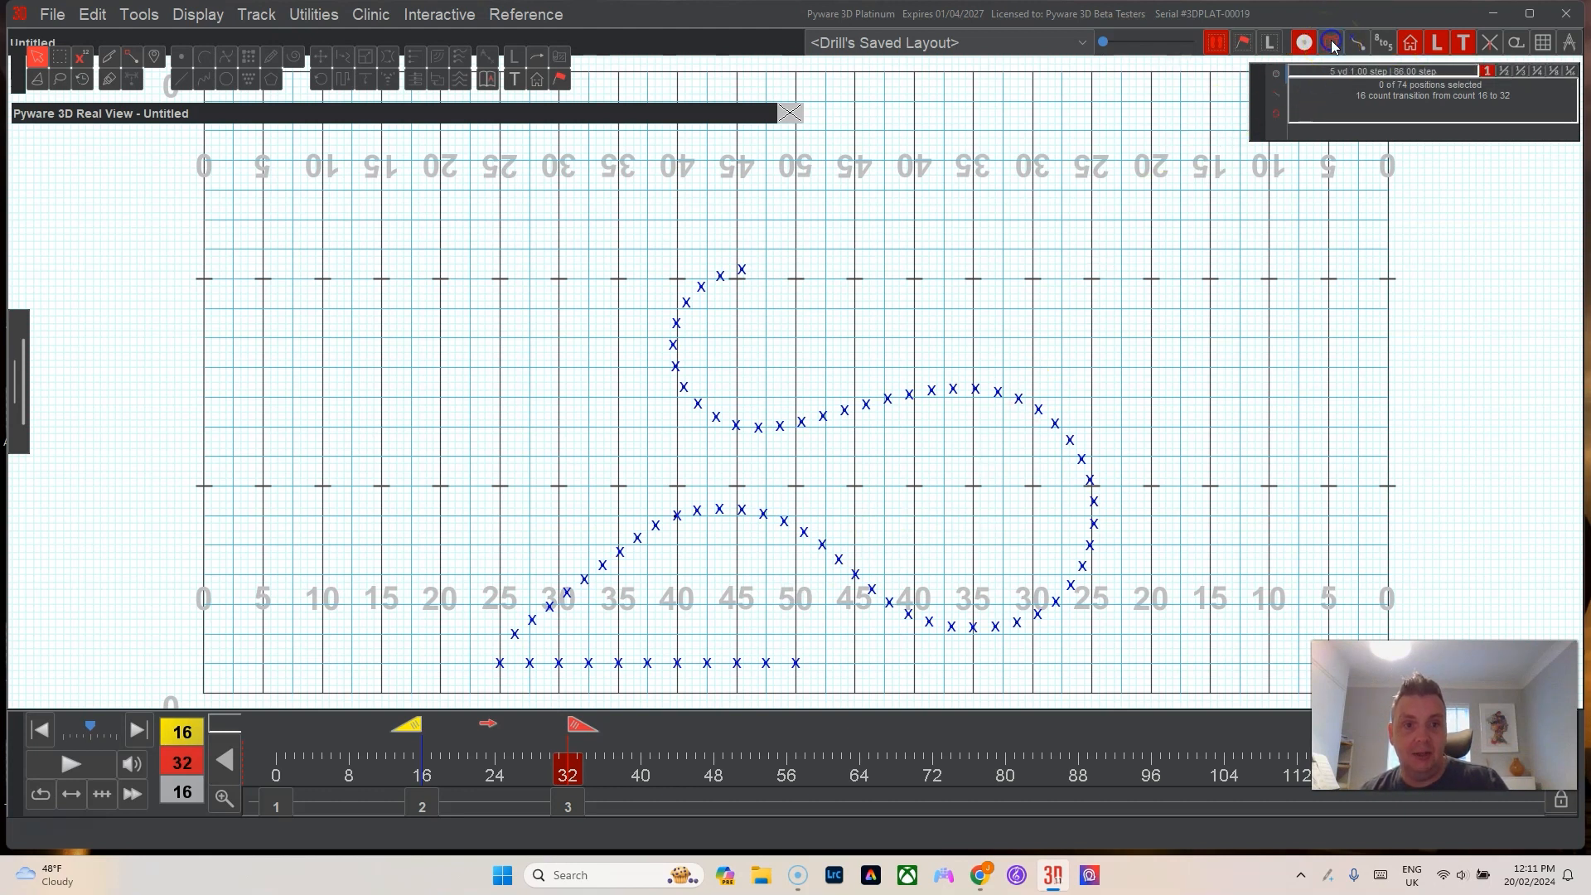
key("ctrl+a")
right_click(860, 559)
right_click(703, 621)
right_click(688, 634)
right_click(693, 660)
right_click(744, 615)
left_click(977, 658)
left_click(488, 690)
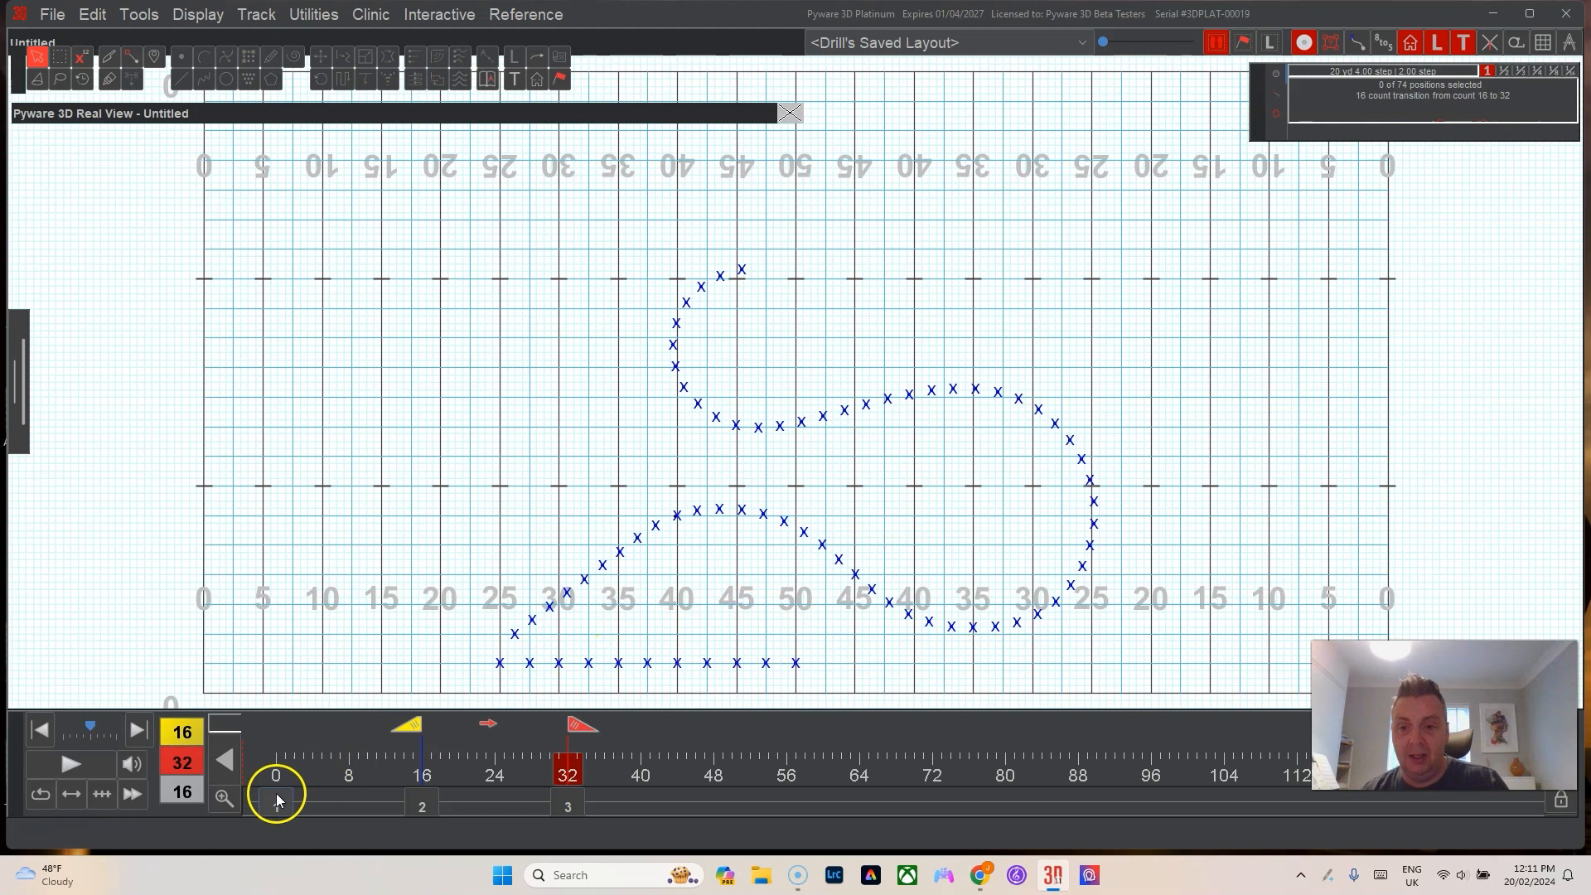
right_click(797, 663)
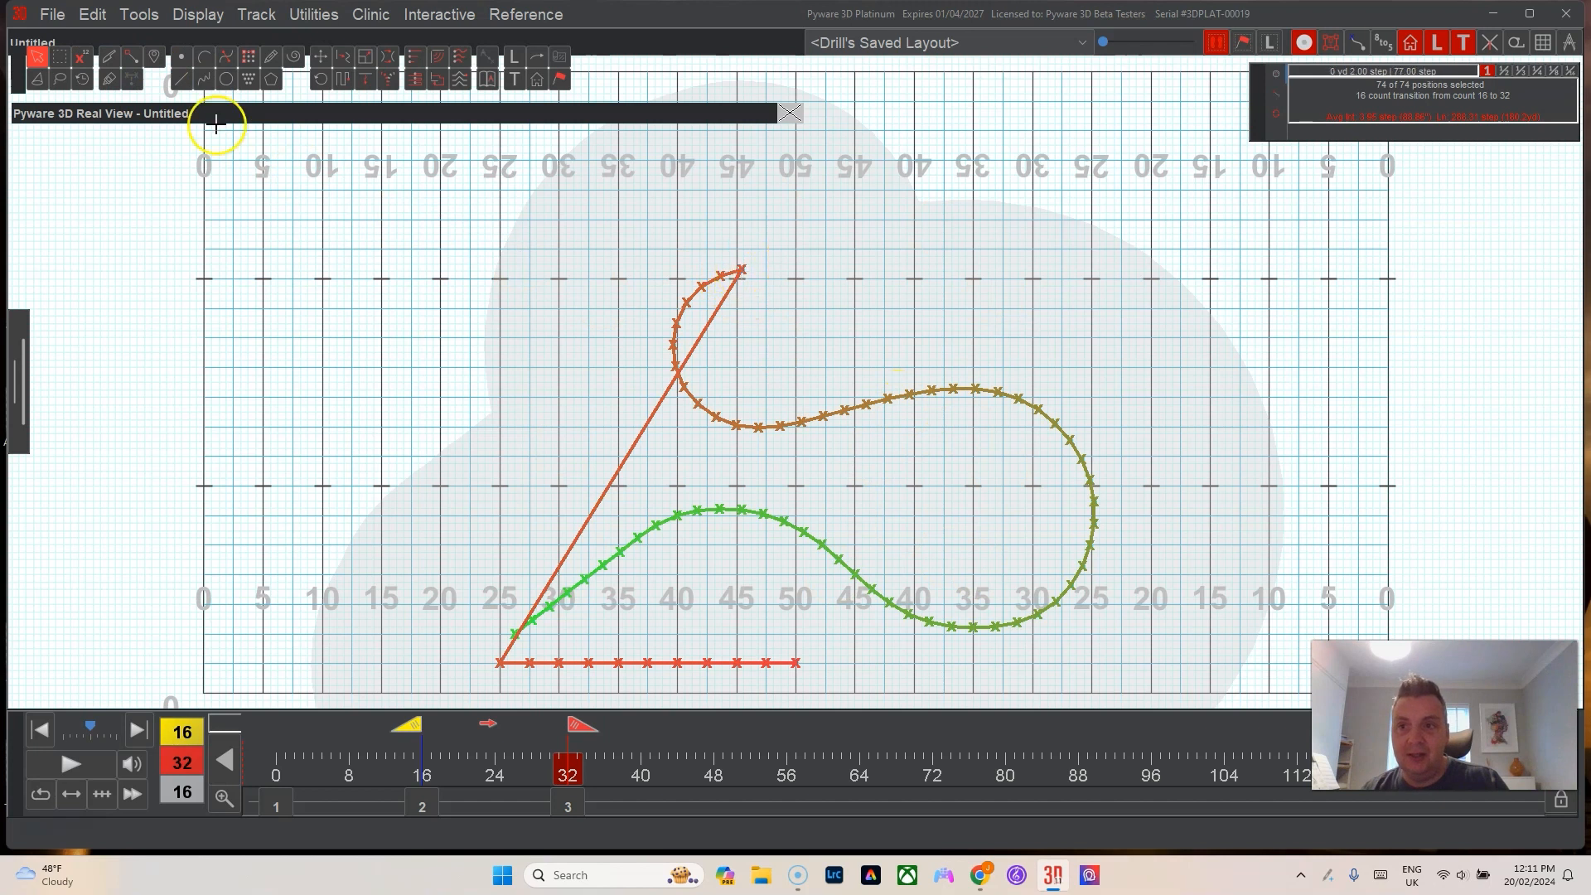
Cut the straight front line of performers from the curve with the Knife at the line's 25-yard end, grouping by Locations, and accept the cut.
left_click(109, 55)
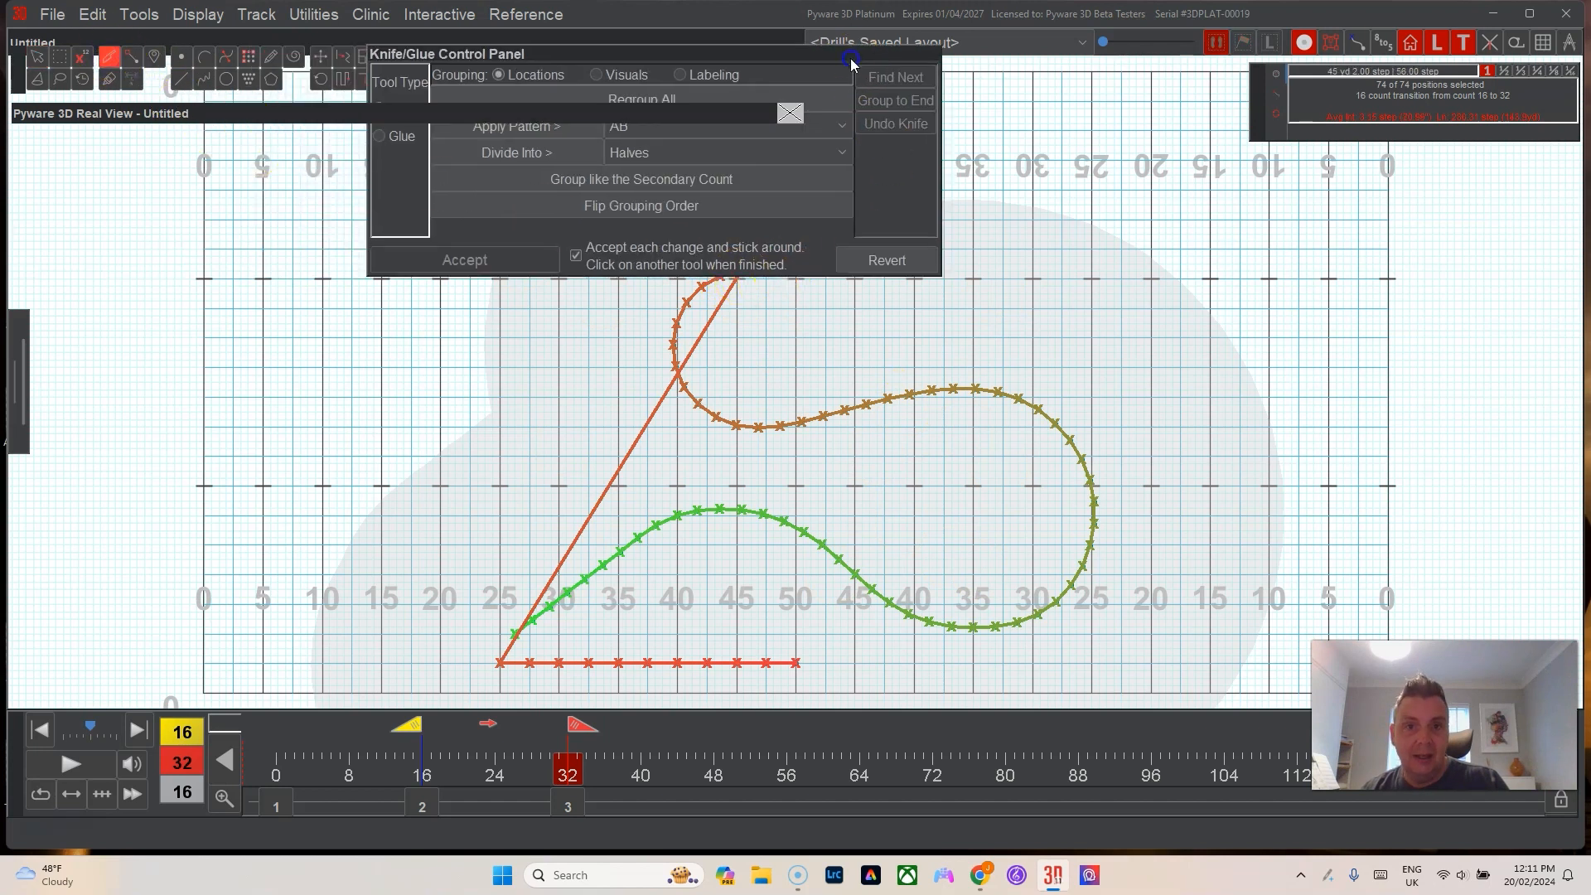
left_click_drag(850, 55, 585, 37)
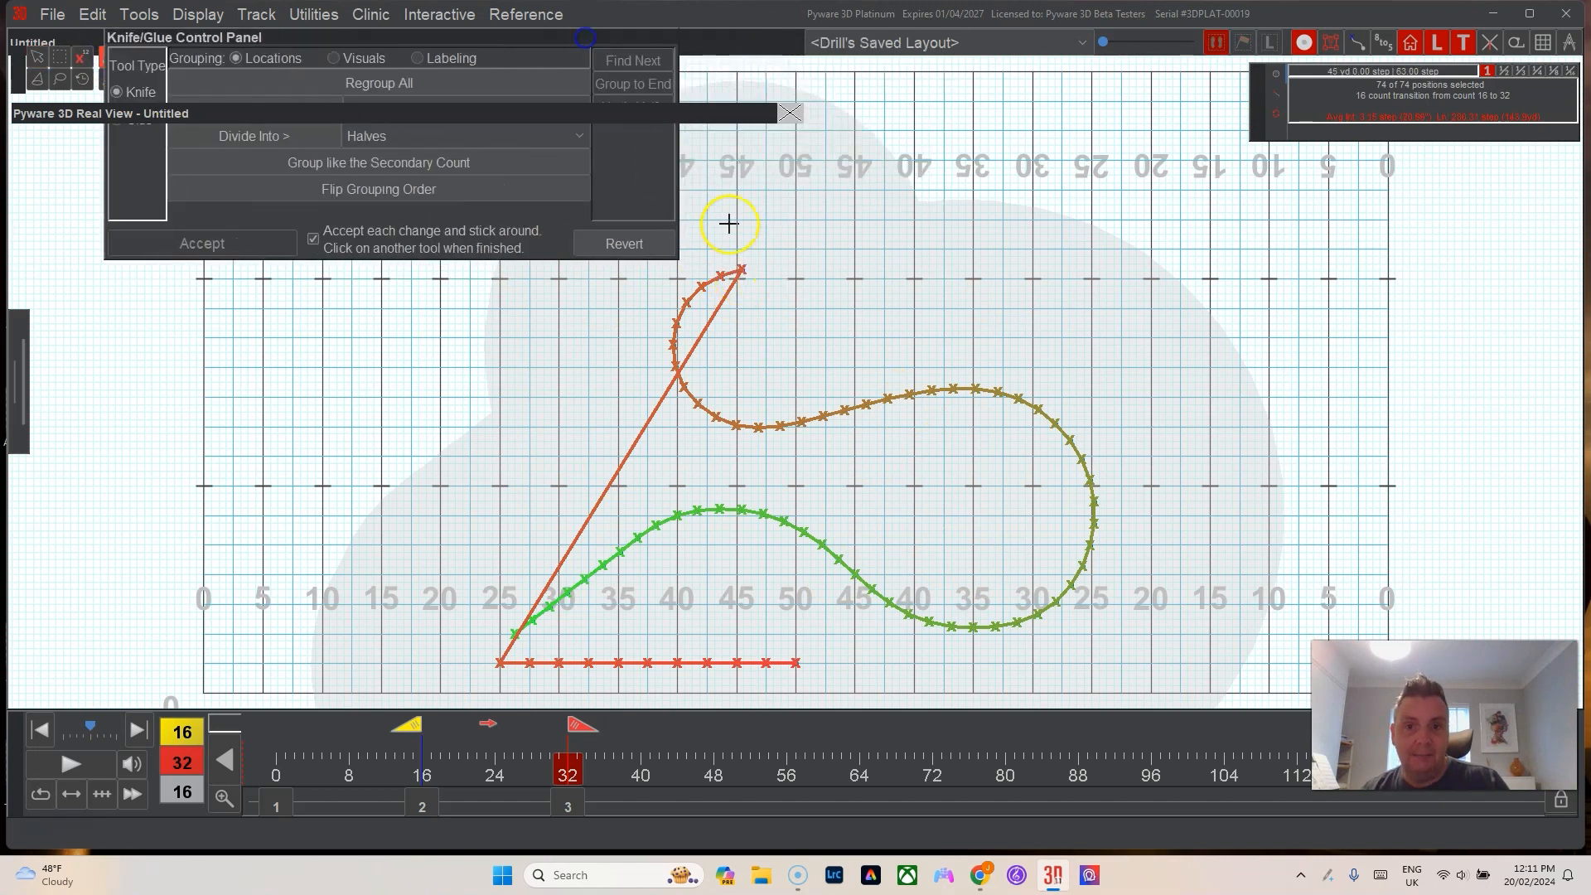
left_click(500, 662)
left_click(222, 239)
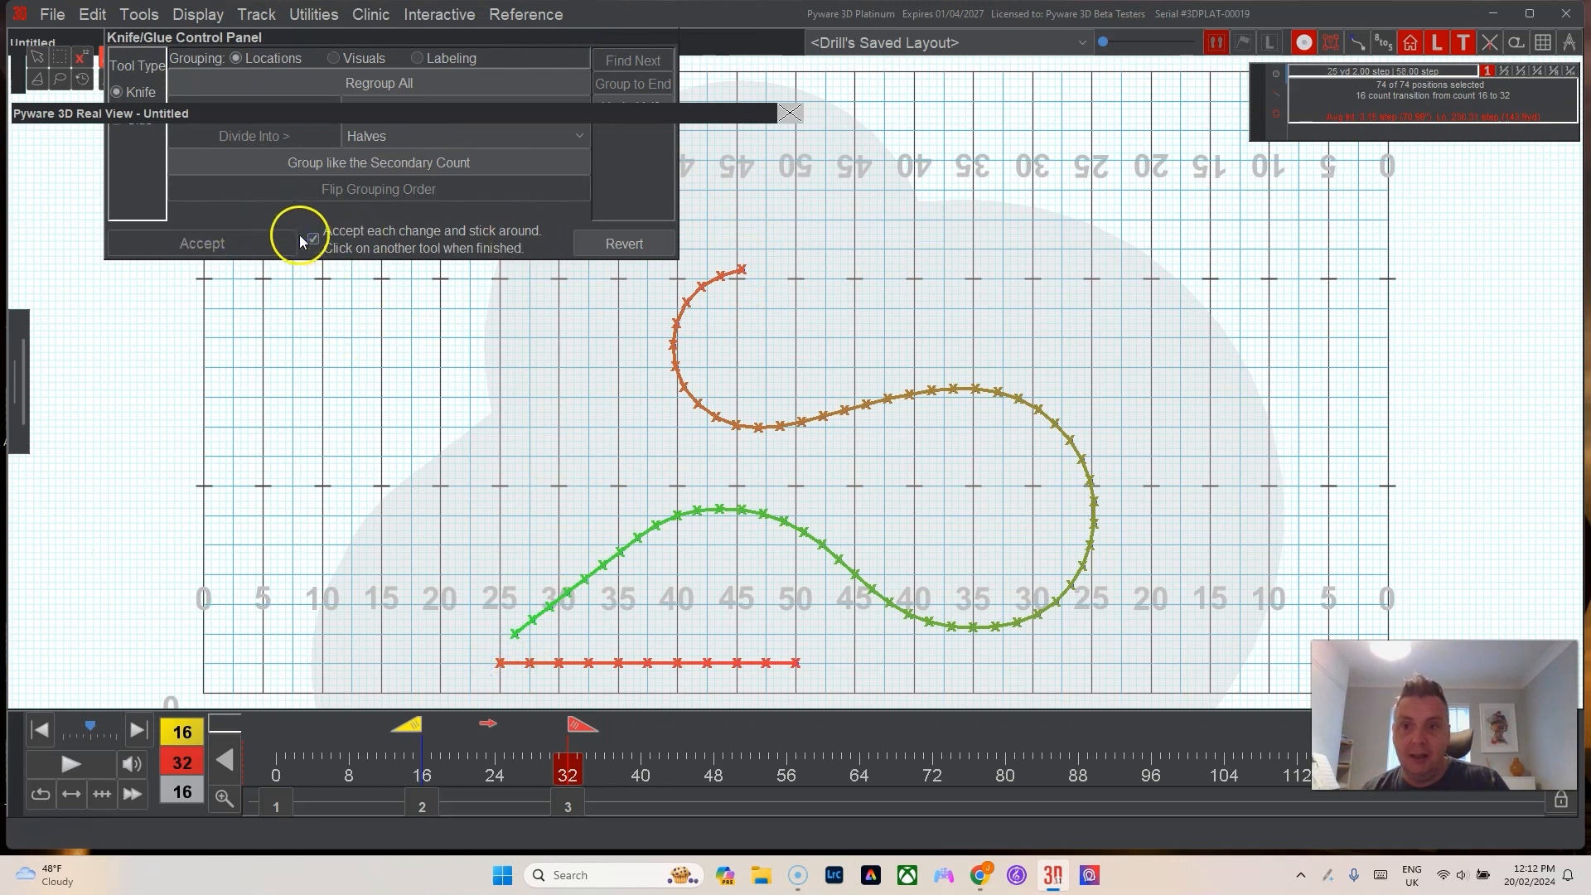
left_click(241, 241)
Select only the separated straight line of 11 performers between the 25- and 50-yard lines and turn Fast Edit back on.
left_click(727, 606)
left_click(798, 668)
left_click(828, 661)
left_click(809, 660)
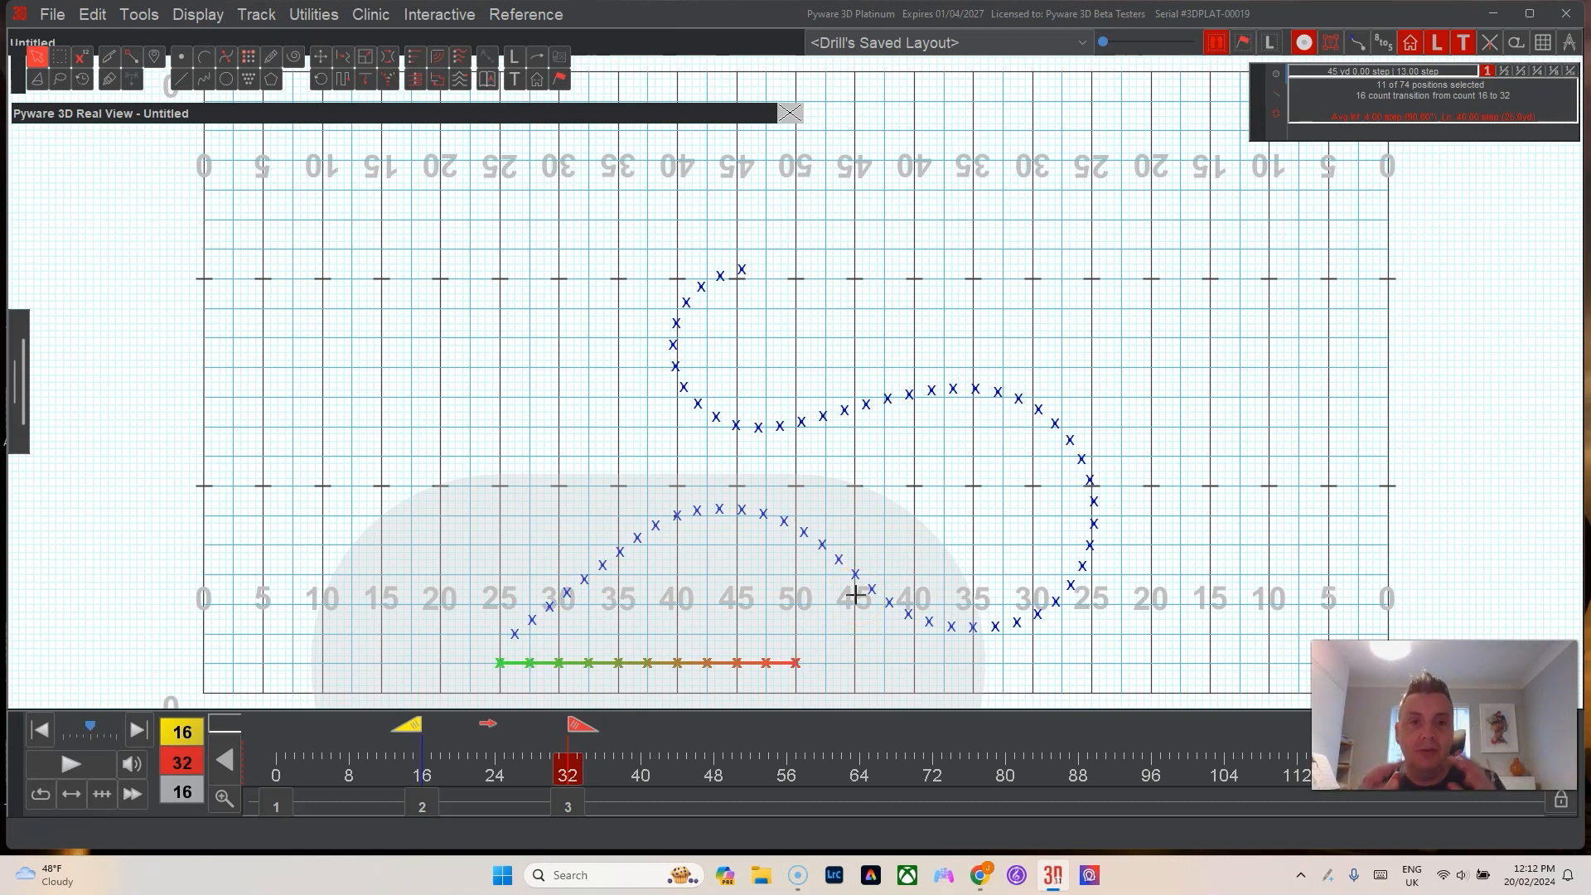
left_click(1330, 43)
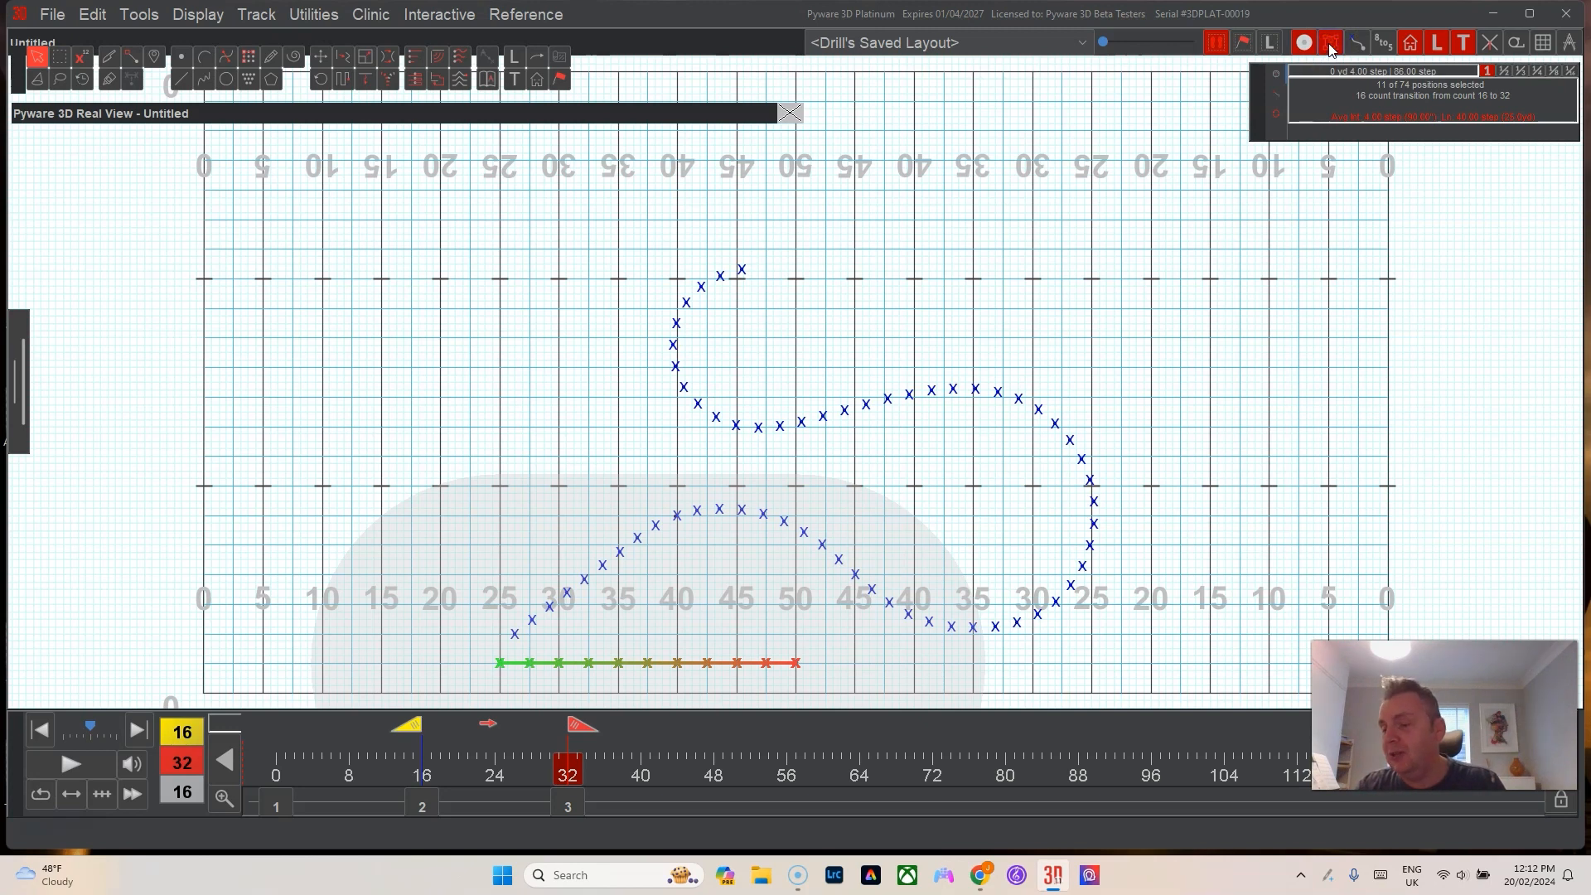